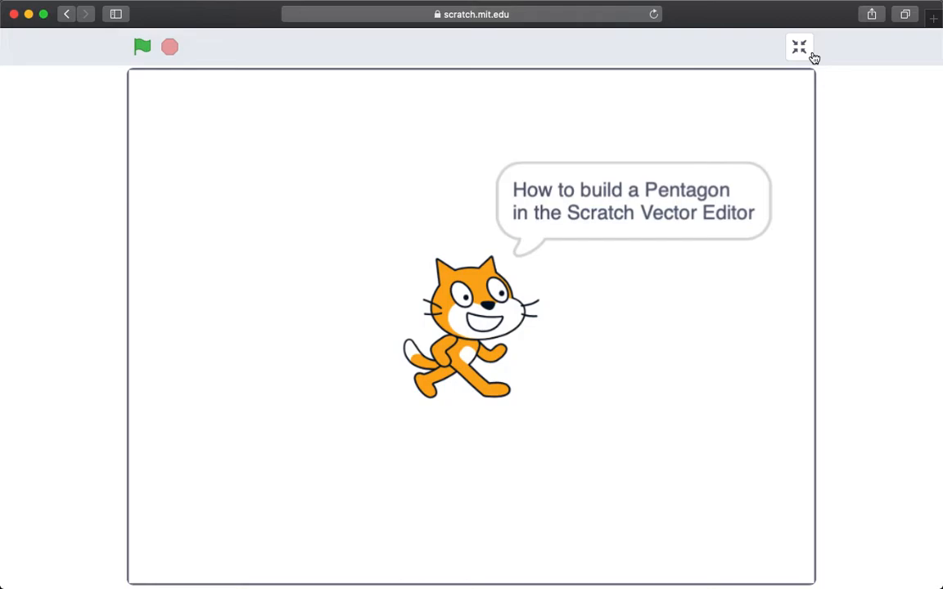
Step: Leave the full-screen stage view and delete costume2, keeping only the Pentagon costume selected
click(814, 58)
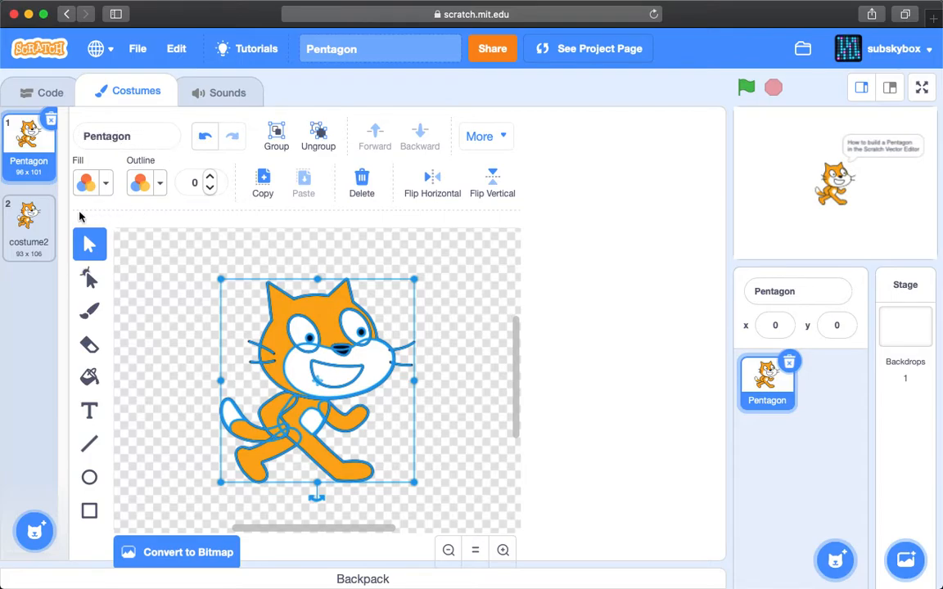
click(45, 226)
click(51, 202)
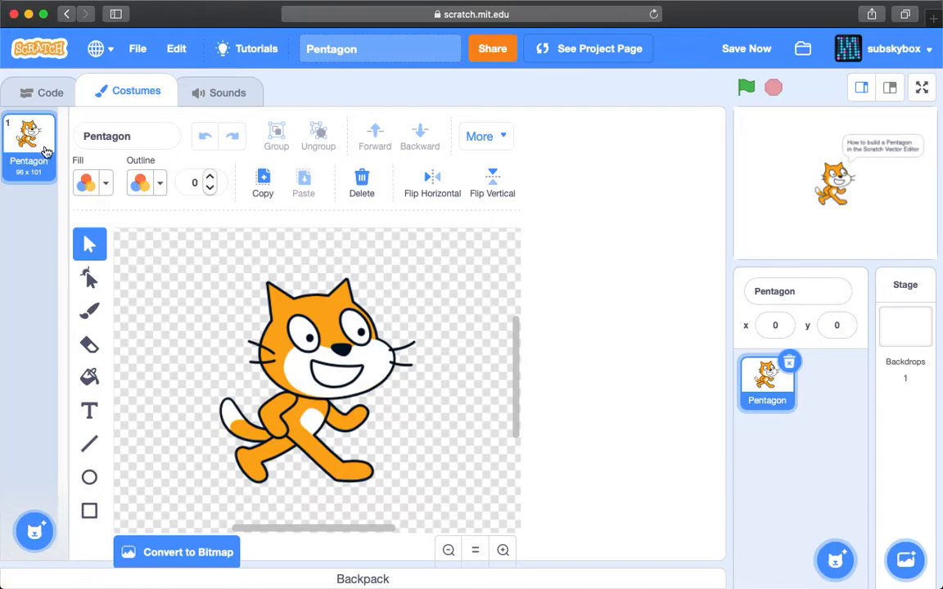
click(46, 135)
Step: Launch KeyCastr to show keystrokes on screen and minimise its preferences window
key(super+space)
text(kry)
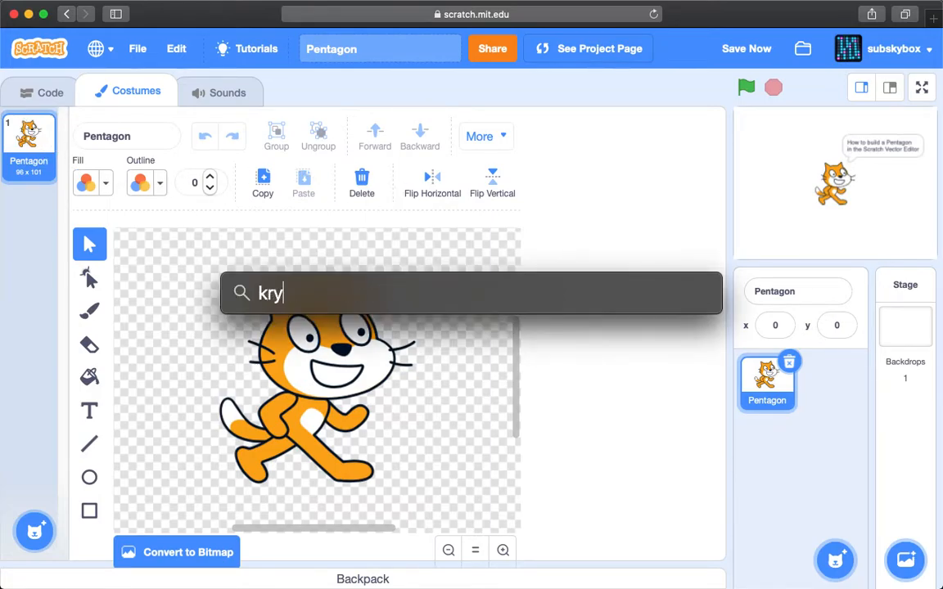
key(BackSpace)
key(BackSpace)
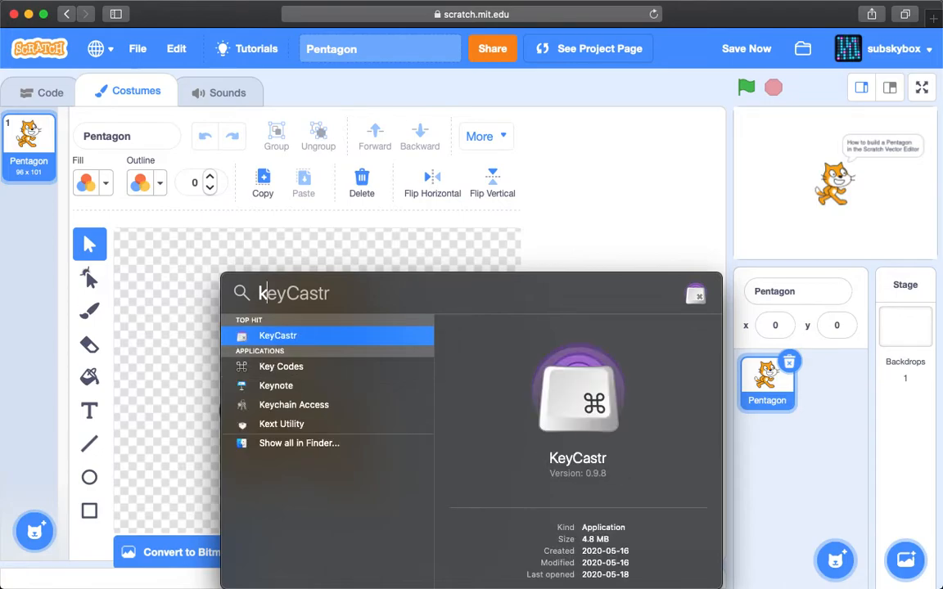
text(ey)
key(Return)
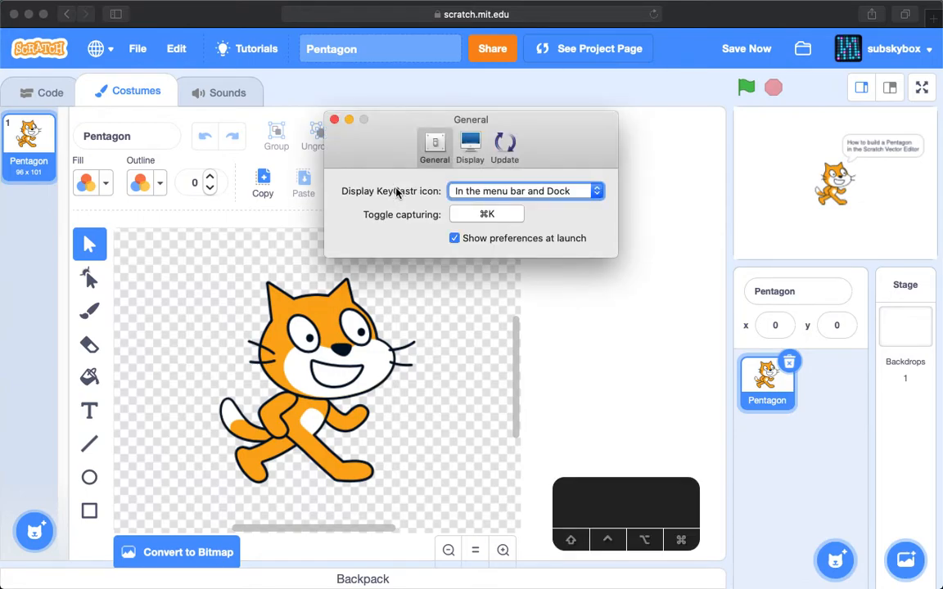
click(350, 120)
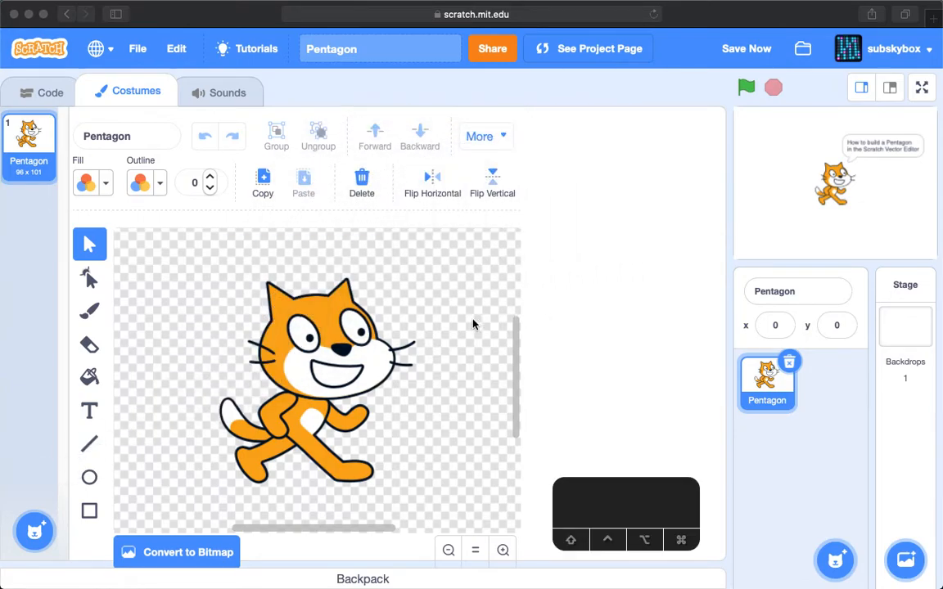
Step: Delete all of the cat artwork from the Pentagon costume to get an empty canvas
key(super+a)
click(454, 379)
key(super+a)
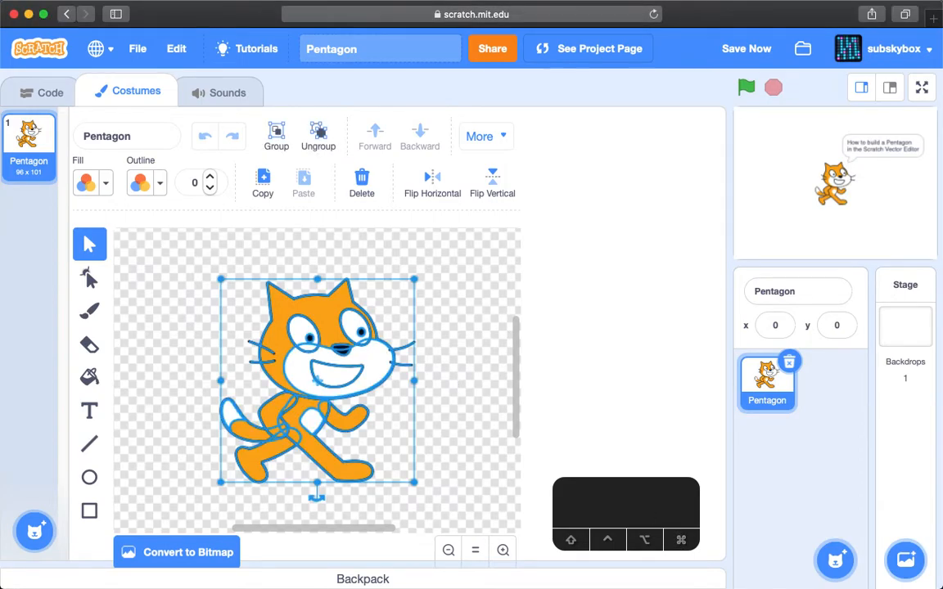
key(BackSpace)
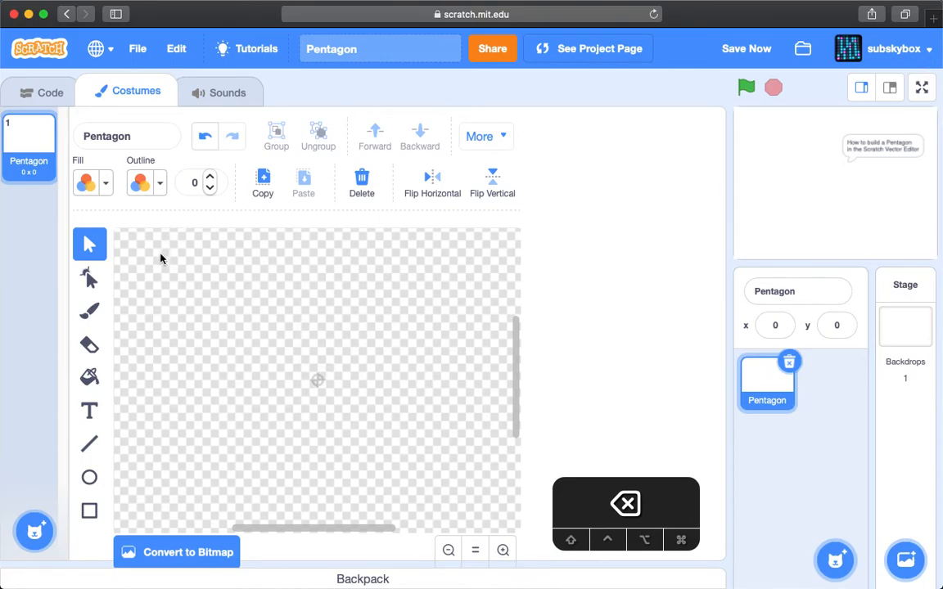
Step: Set the Brush tool's size to 100
click(90, 311)
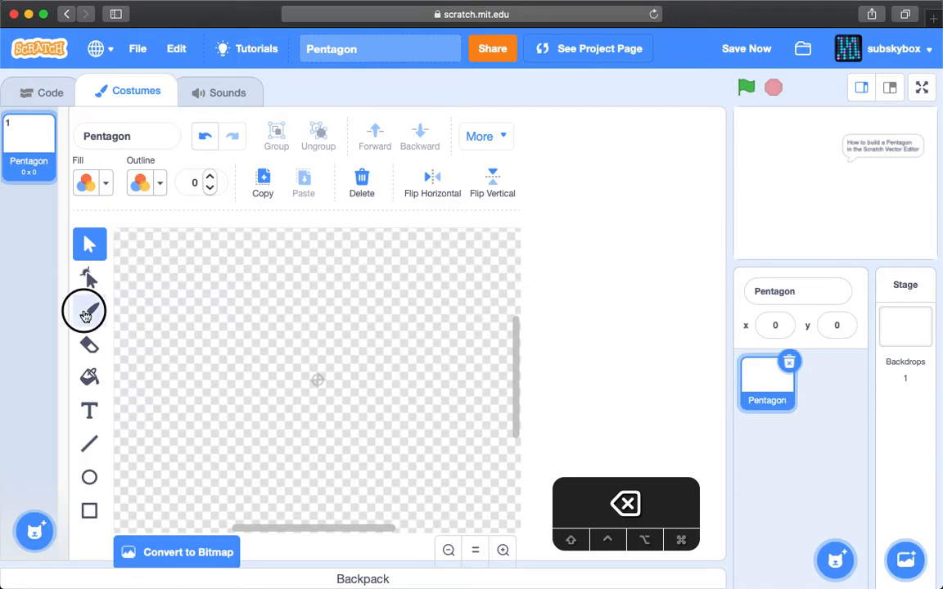
click(299, 181)
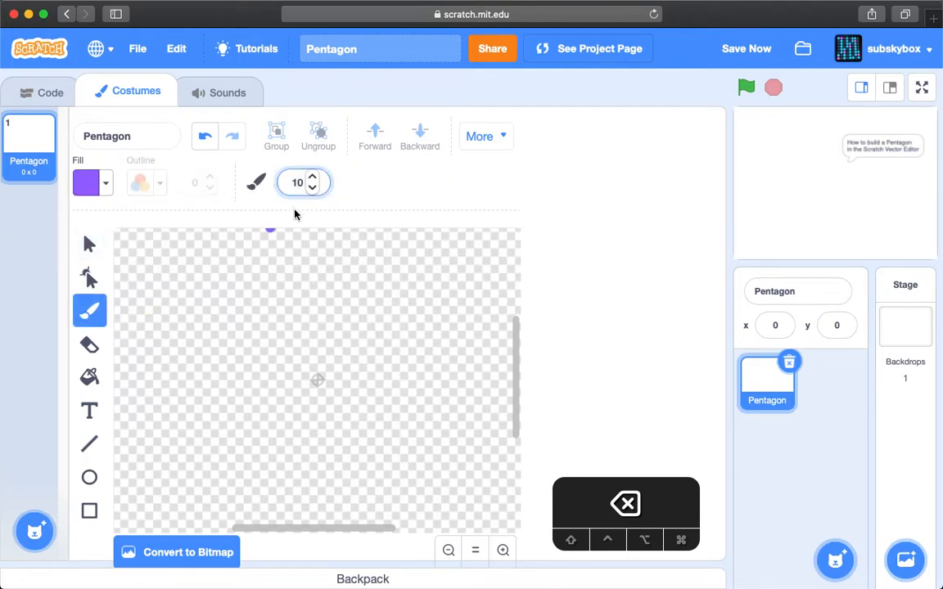
text(0)
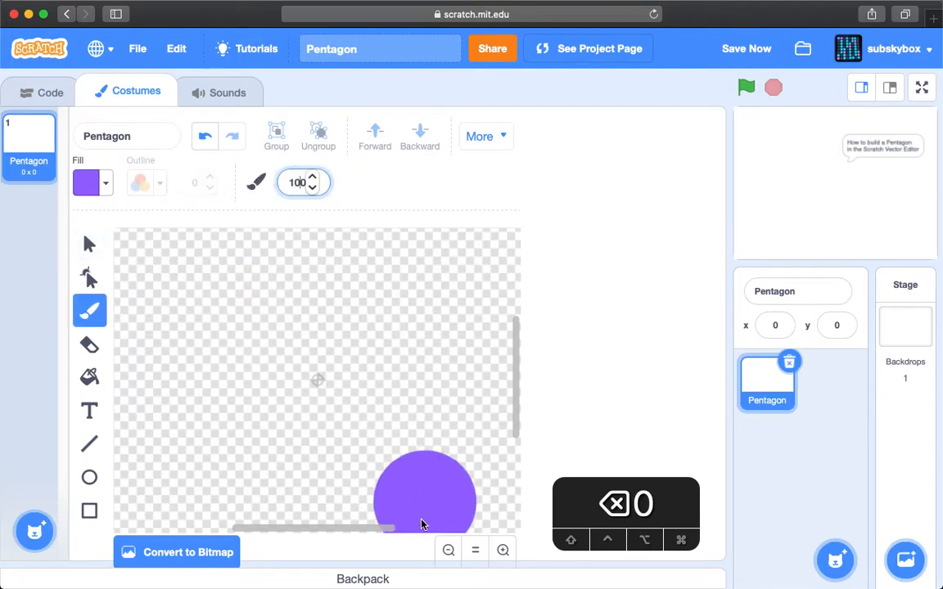
click(475, 550)
click(503, 550)
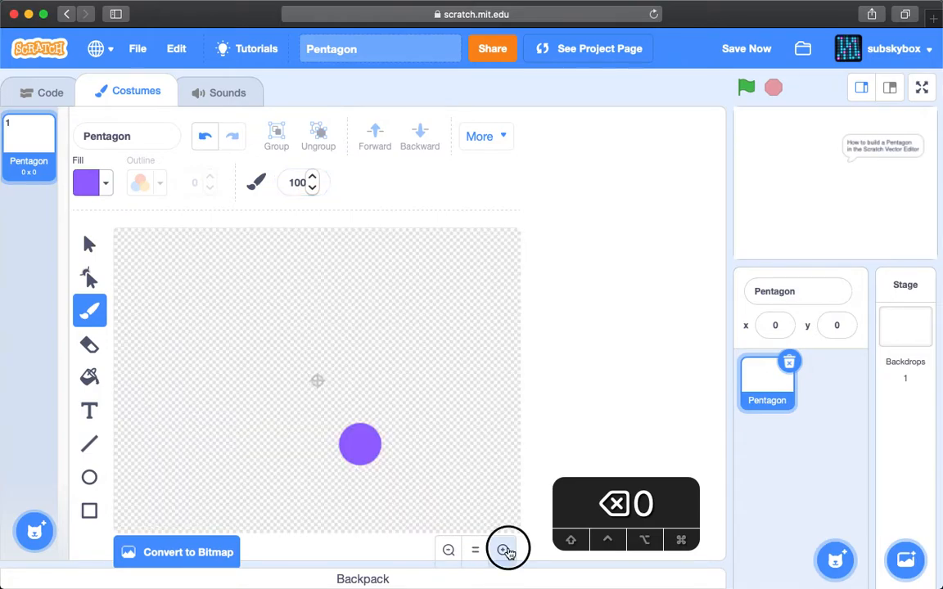
click(503, 550)
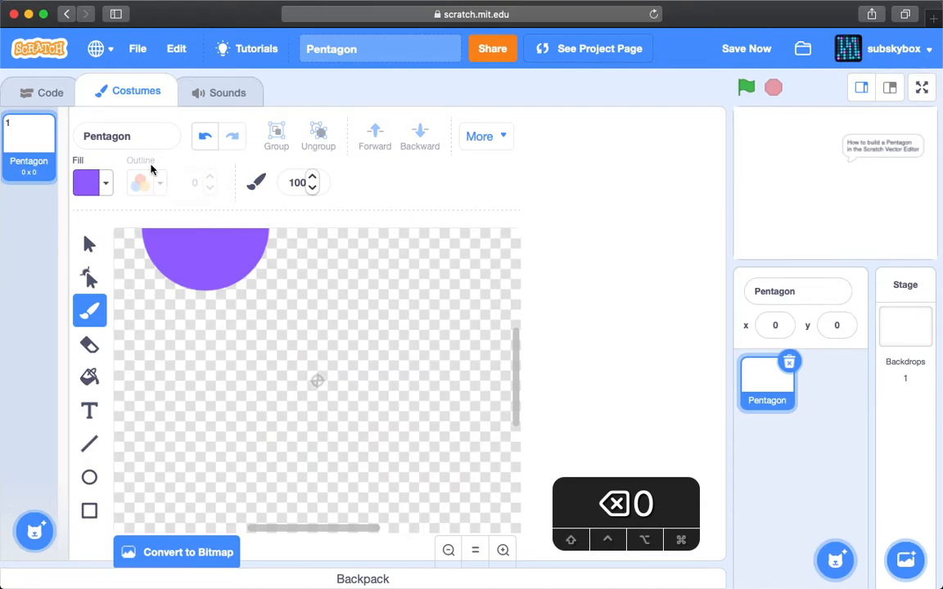
Step: Paint a single light blue circle with the brush and centre it on the canvas crosshair
click(107, 184)
drag(114, 245, 102, 246)
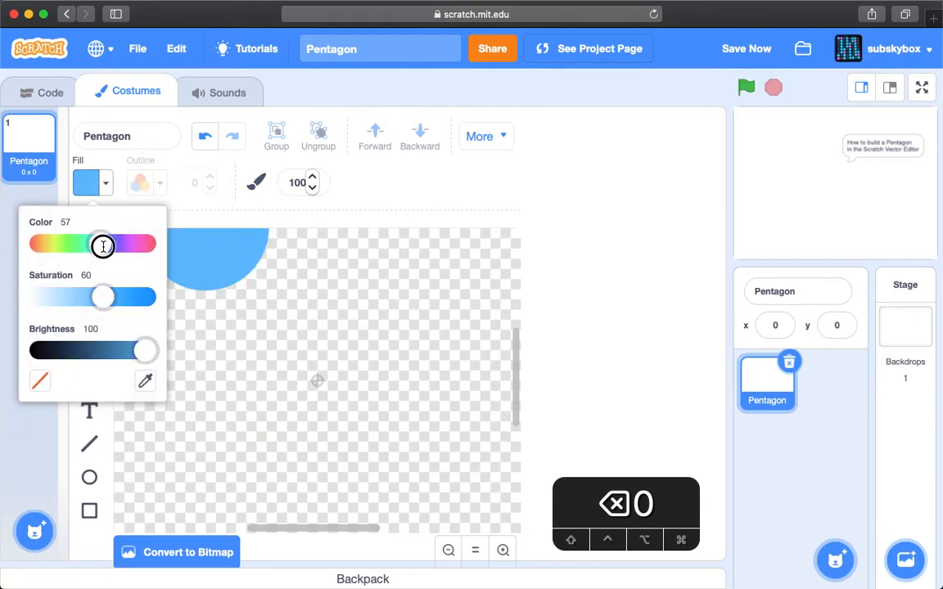
drag(102, 246, 99, 245)
click(263, 315)
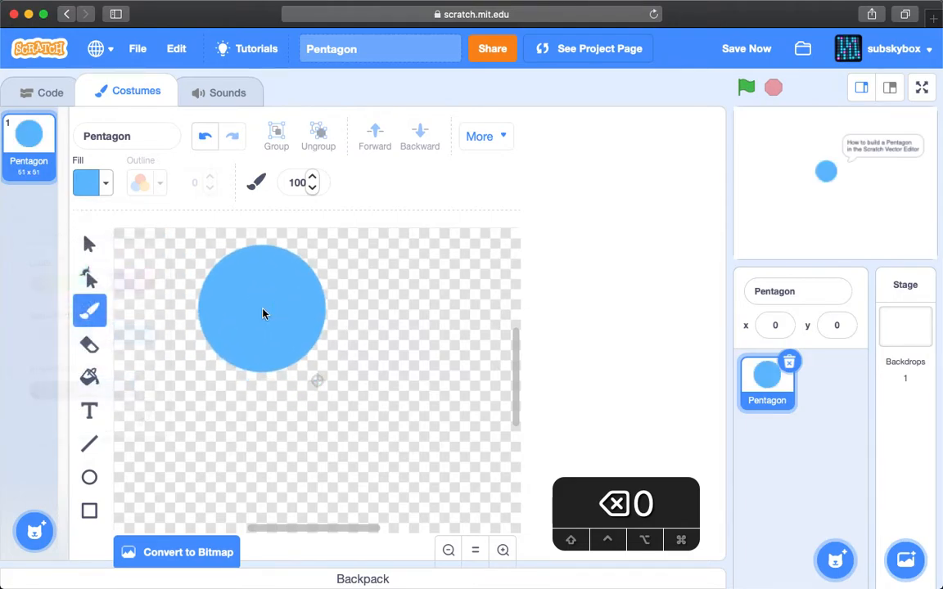
click(87, 245)
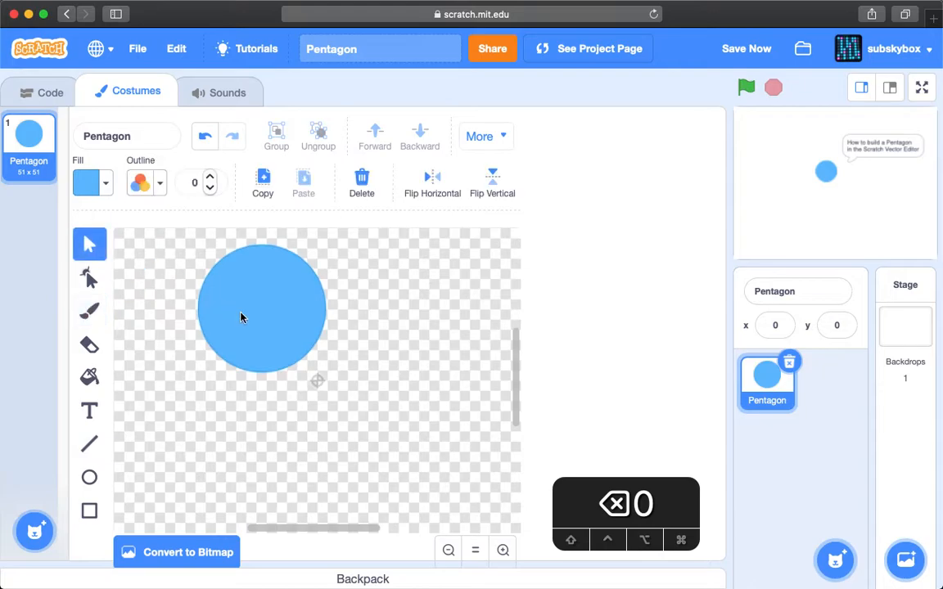
drag(292, 286, 347, 360)
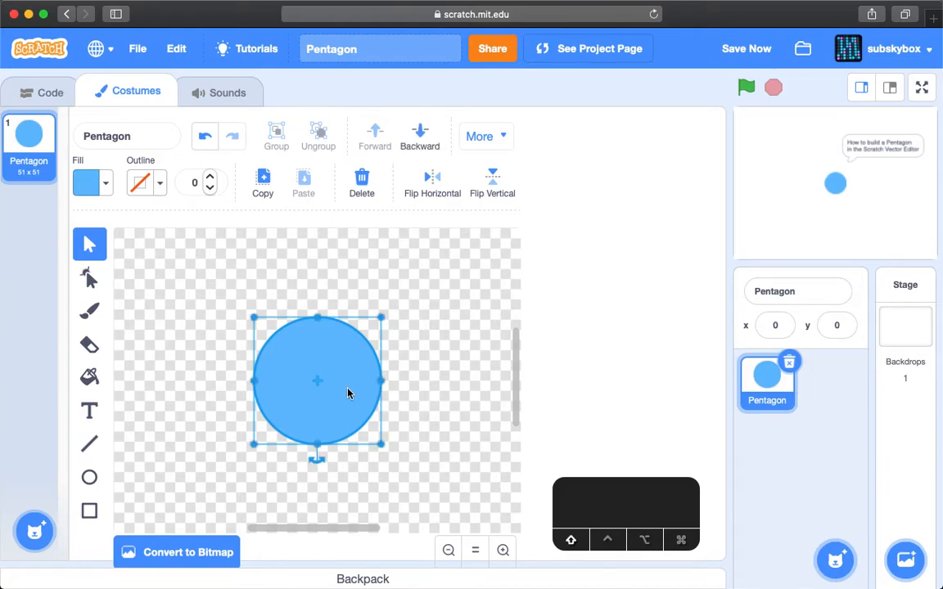
Step: Offset a copy of the circle horizontally to the right by half its diameter, and centre both circles together on the canvas
key(shift+Right)
key(shift+Right)
key(shift+Right)
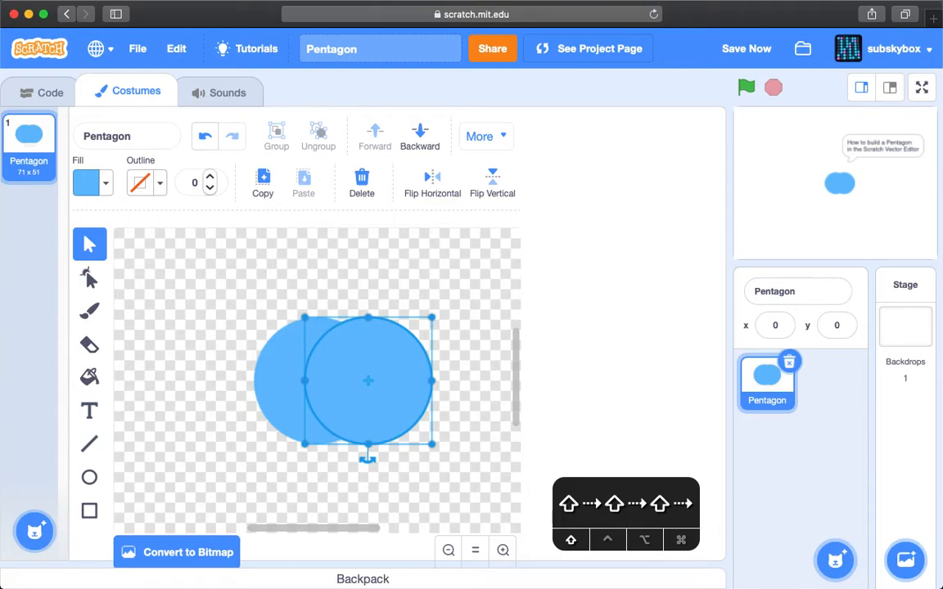
key(shift+Right)
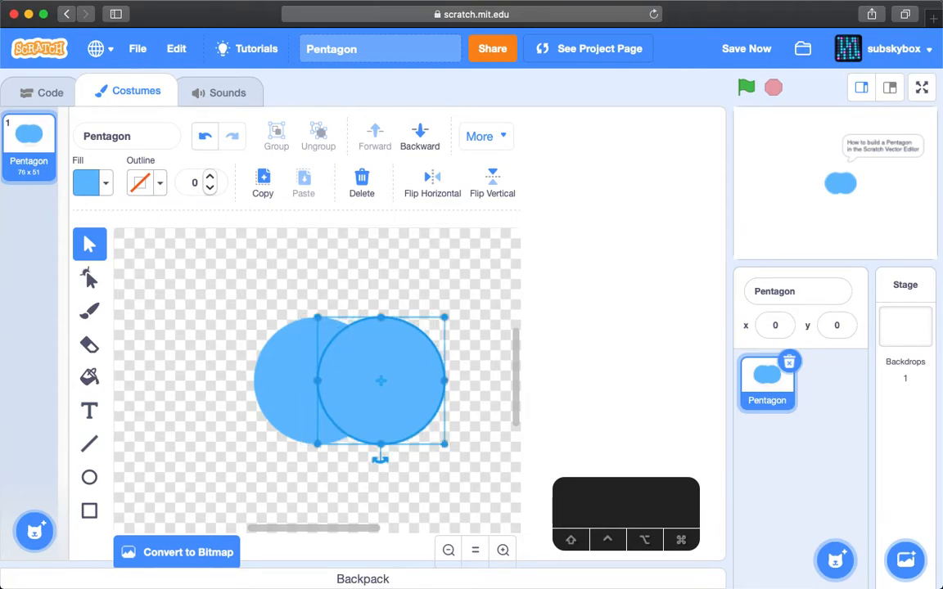
shift+click(292, 383)
drag(406, 381, 377, 379)
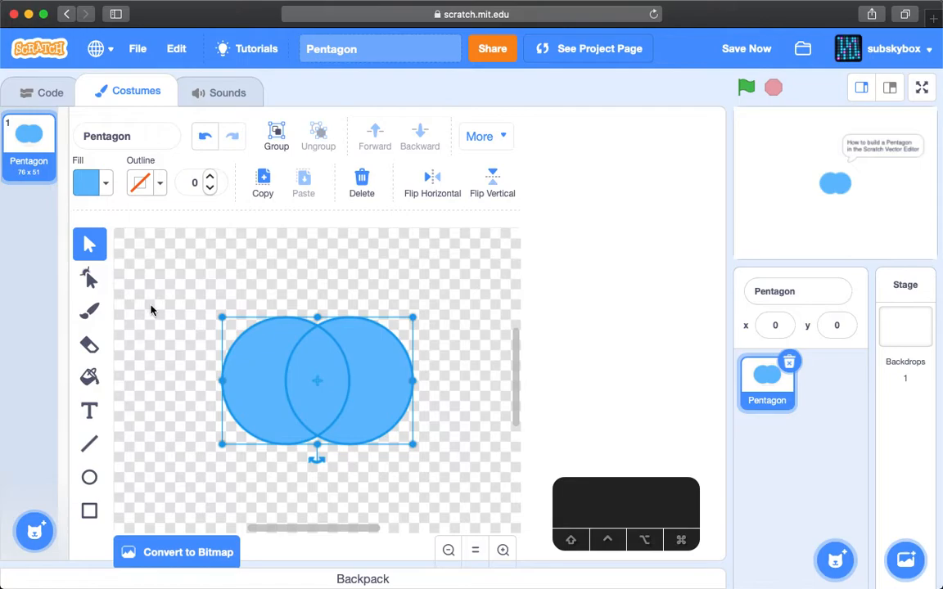
Step: Merge the two overlapping circles into one shape with a size 10 brush stroke across both of them
click(92, 279)
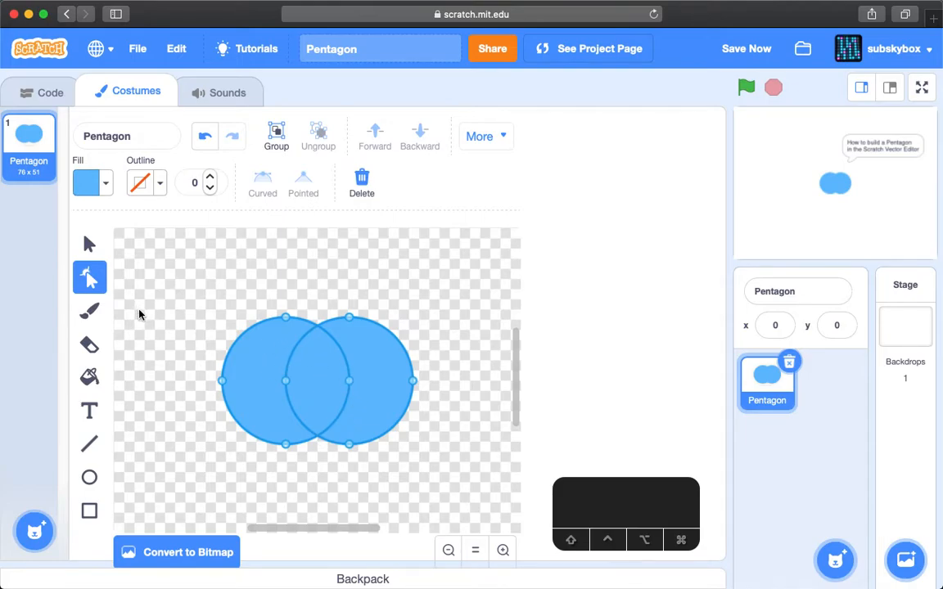
click(94, 311)
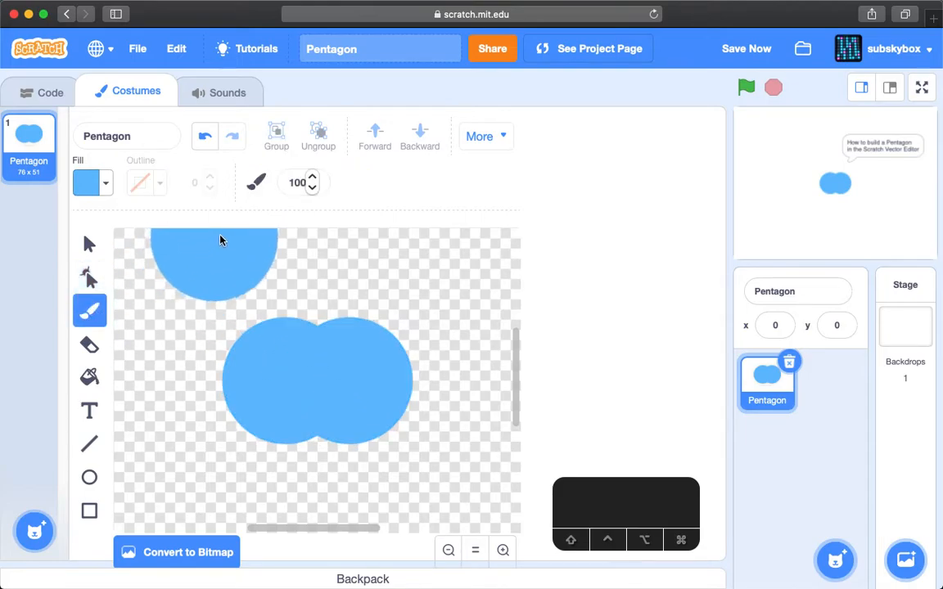
click(246, 237)
click(298, 182)
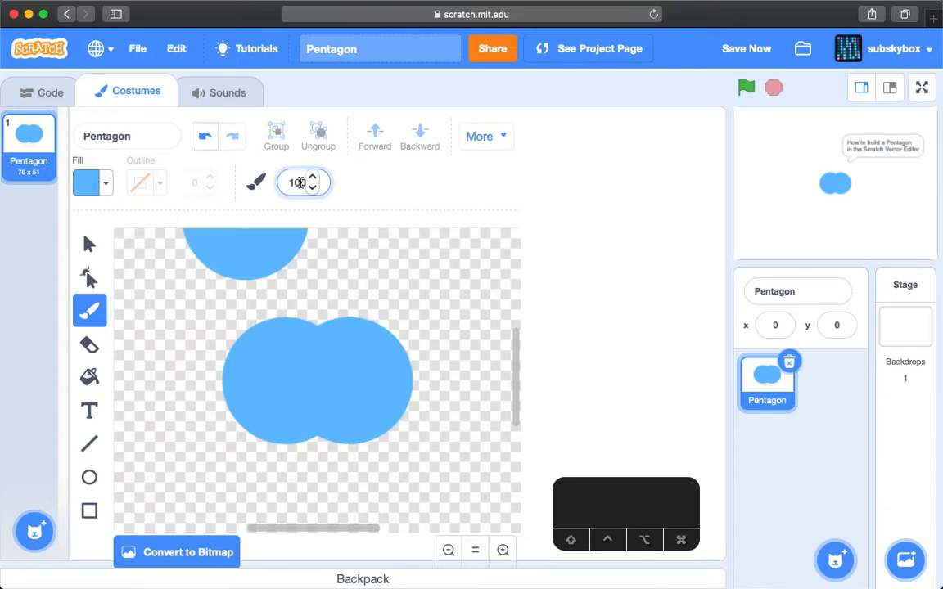
key(BackSpace)
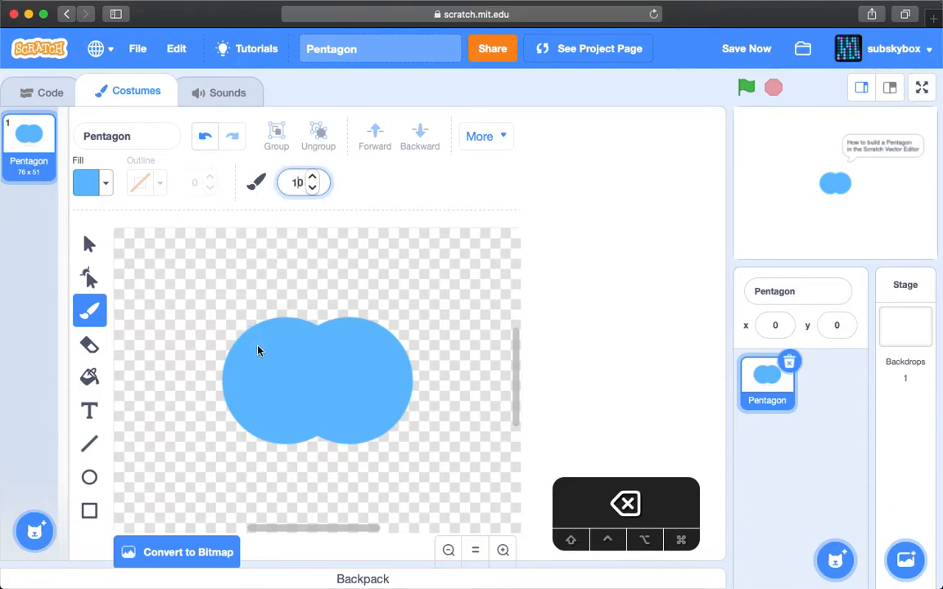
drag(259, 376, 365, 371)
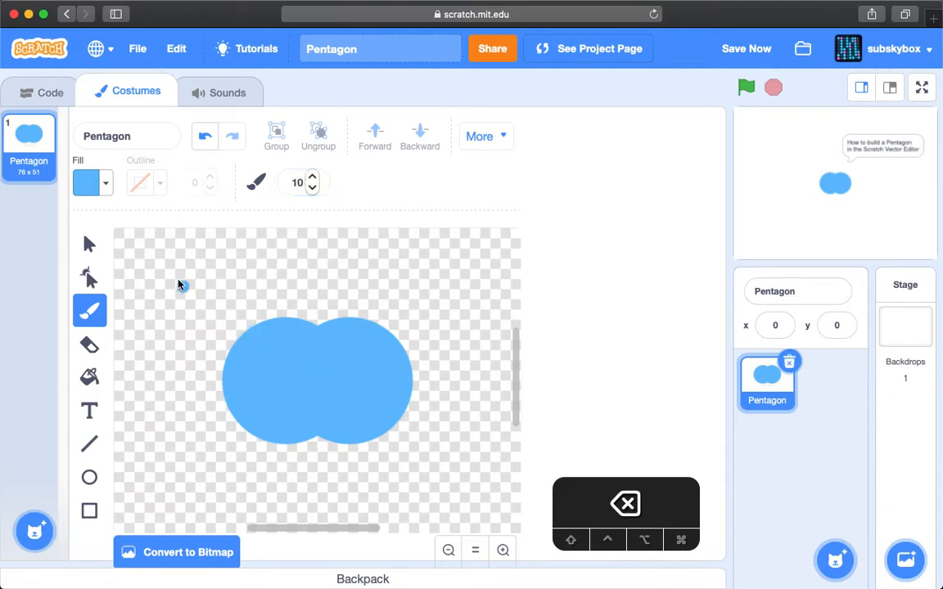
Step: Delete the merged shape's two upper and two lower arc points, and make the remaining four points pointed to form a rhombus
click(89, 276)
click(333, 379)
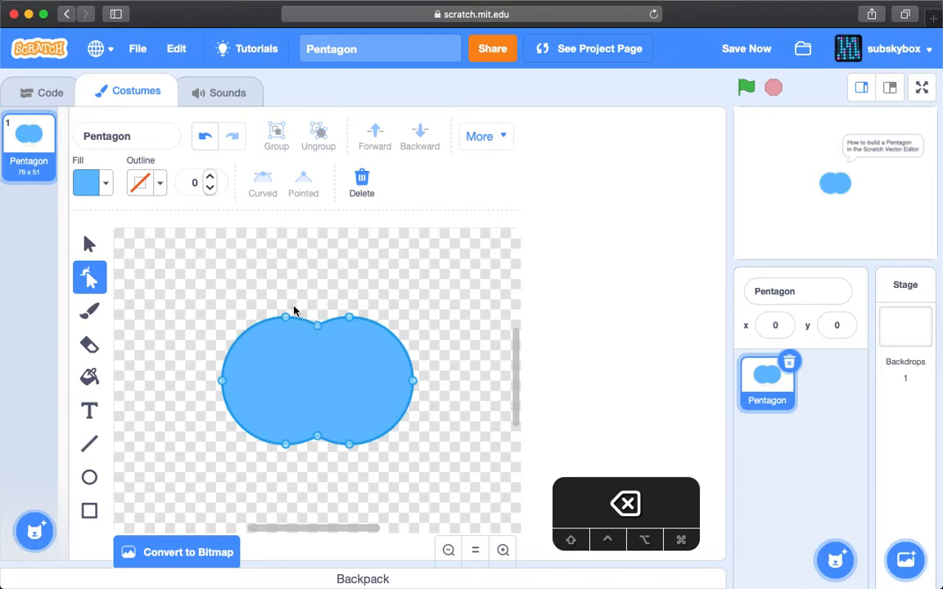
drag(269, 295, 273, 301)
shift+click(291, 443)
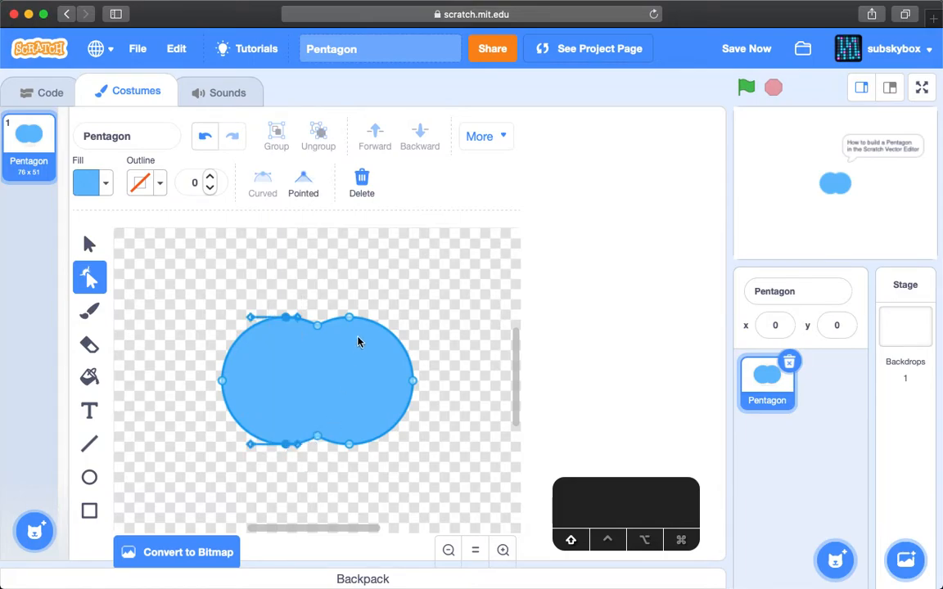
drag(366, 294, 336, 463)
key(BackSpace)
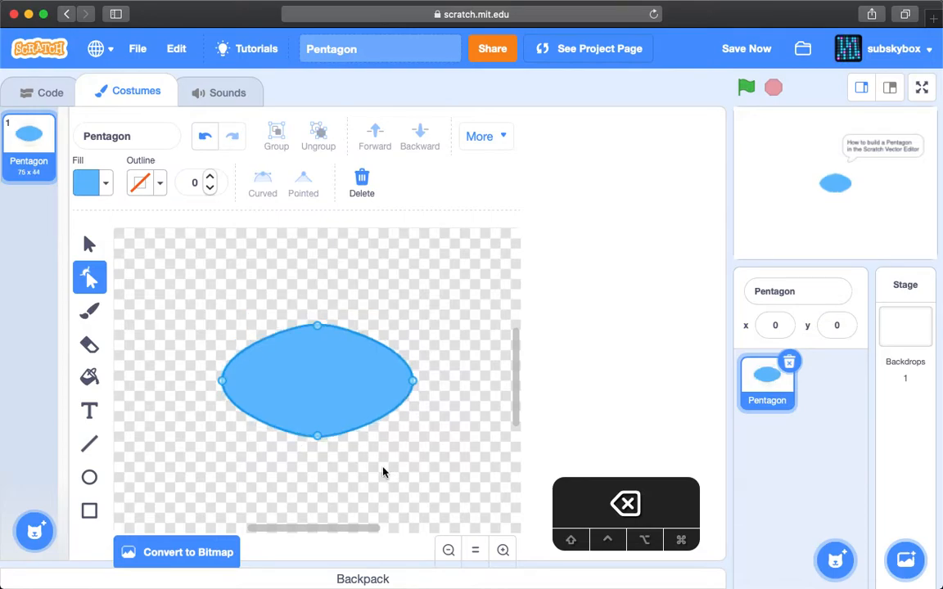
key(super+a)
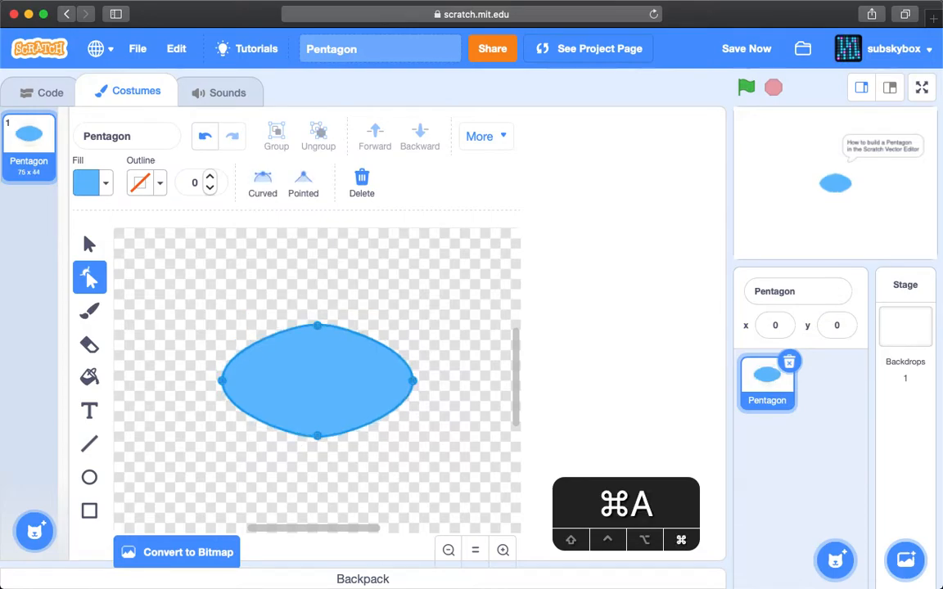
click(303, 184)
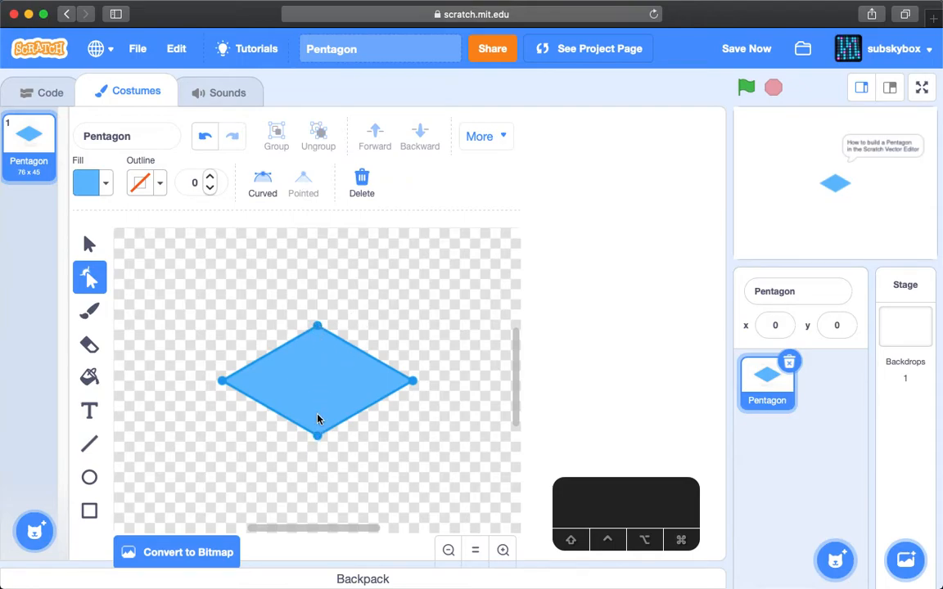
Step: Paint another circle with brush size 100 and centre it over the rhombus
click(89, 314)
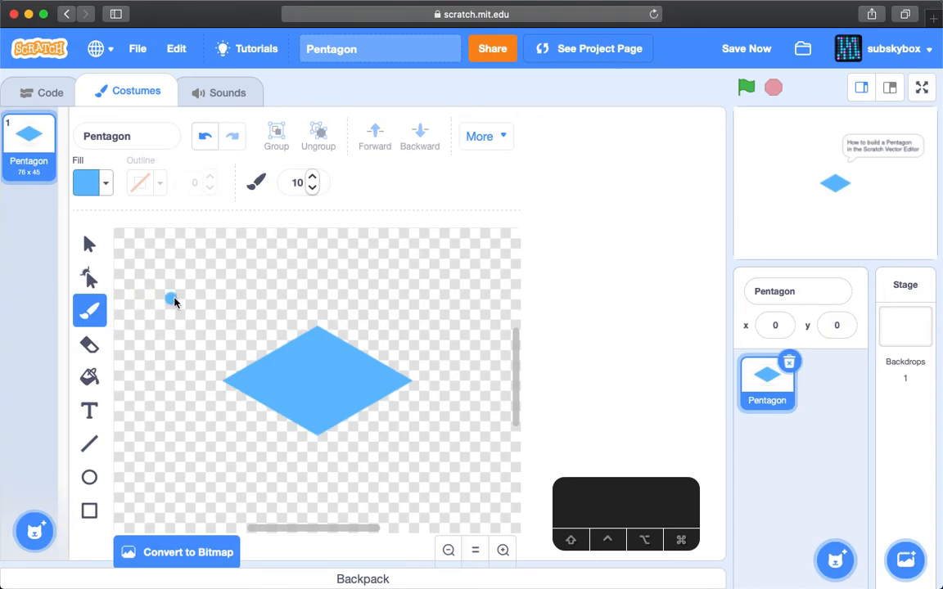
click(298, 183)
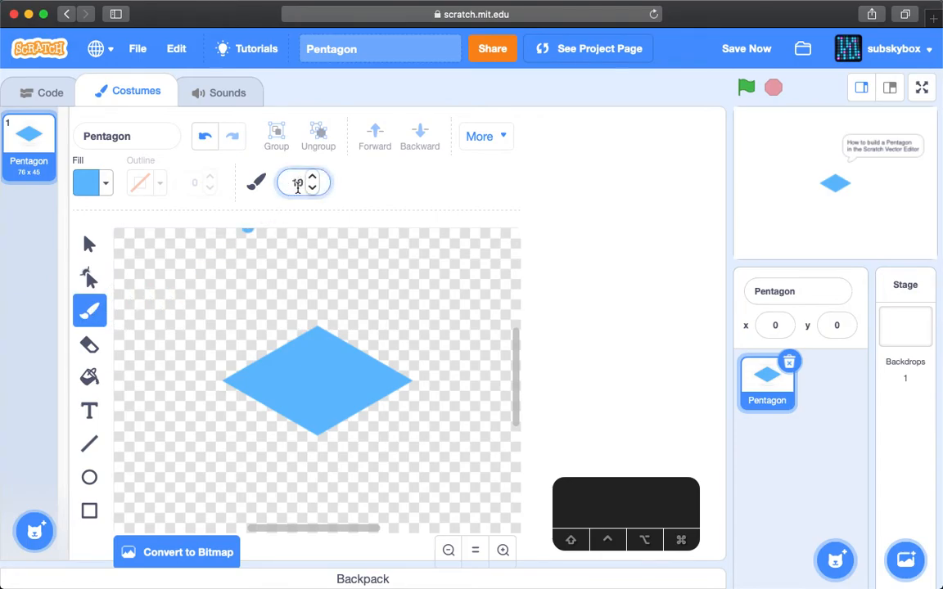
text(0)
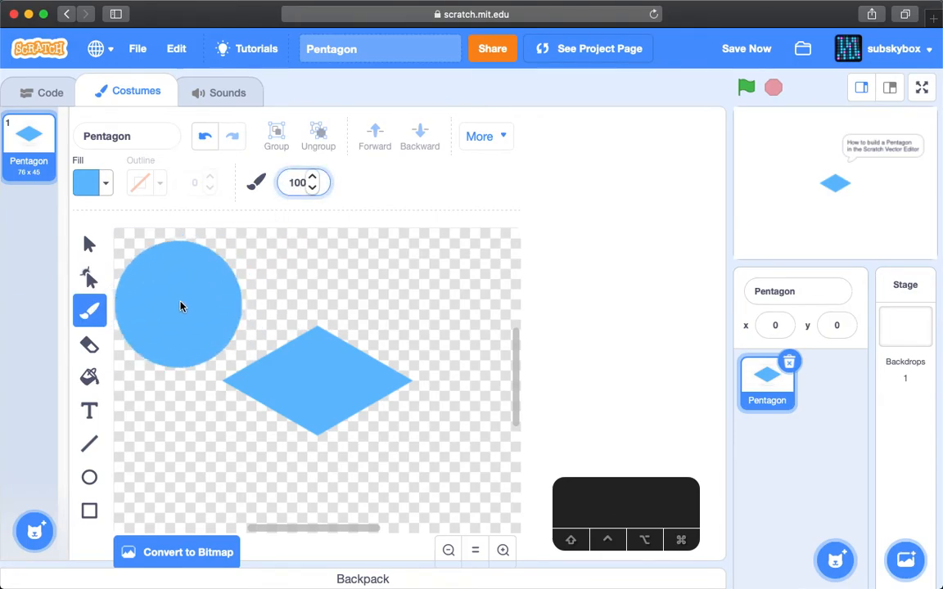
click(188, 296)
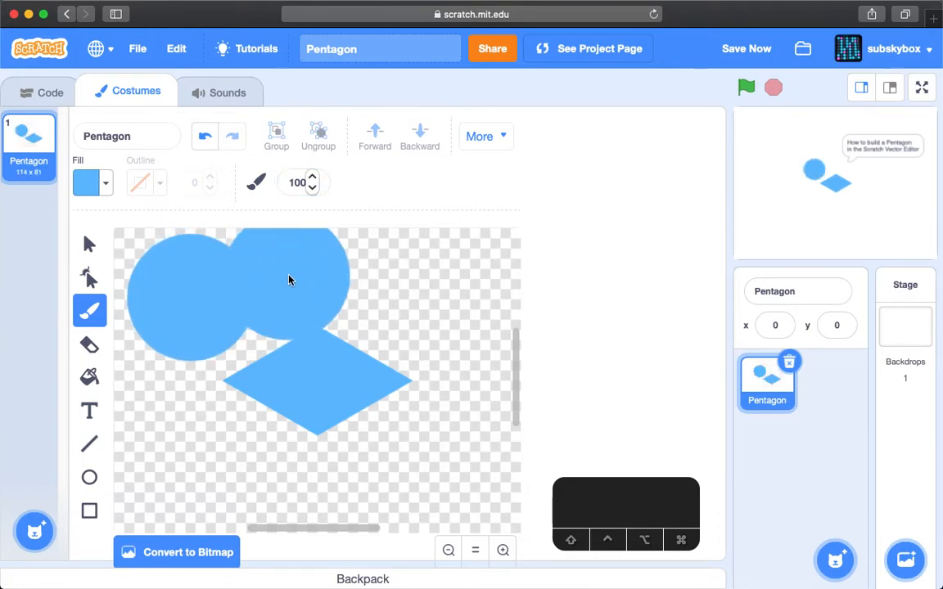
click(89, 244)
click(231, 317)
drag(231, 317, 358, 397)
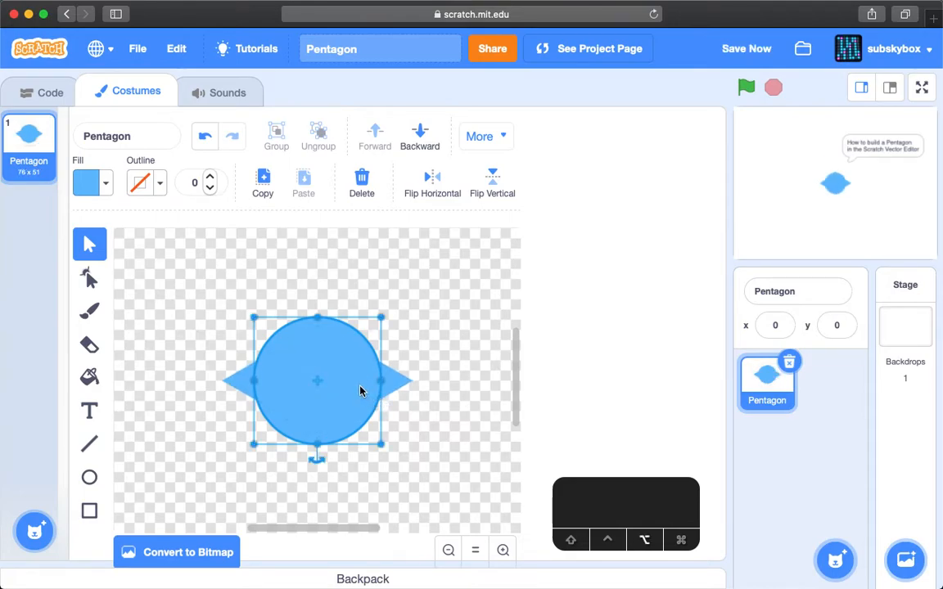
Step: Offset a copy of the circle horizontally to the right by half its diameter, and centre both circles together over the rhombus
key(shift+Right)
key(shift+Right)
key(shift+Right)
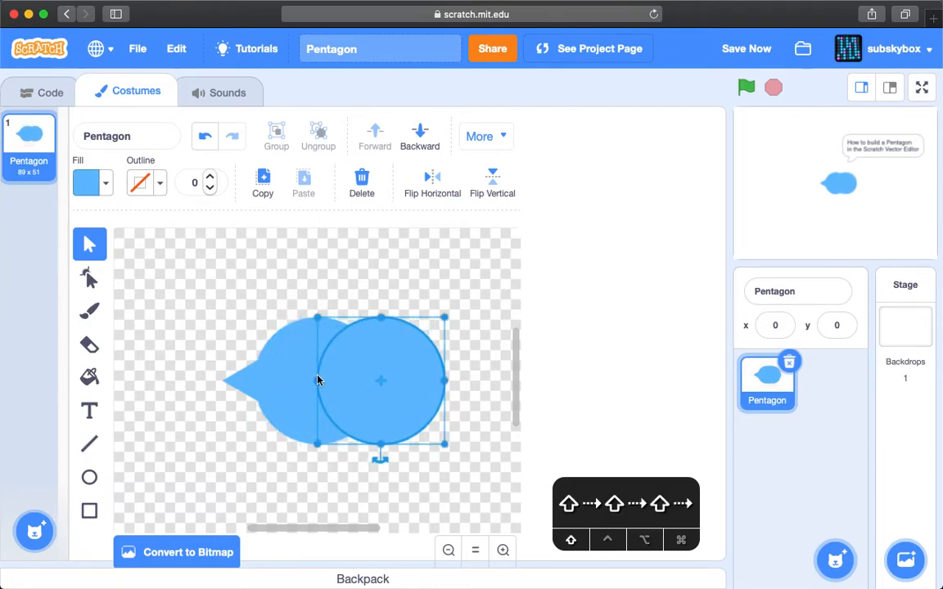
shift+click(280, 372)
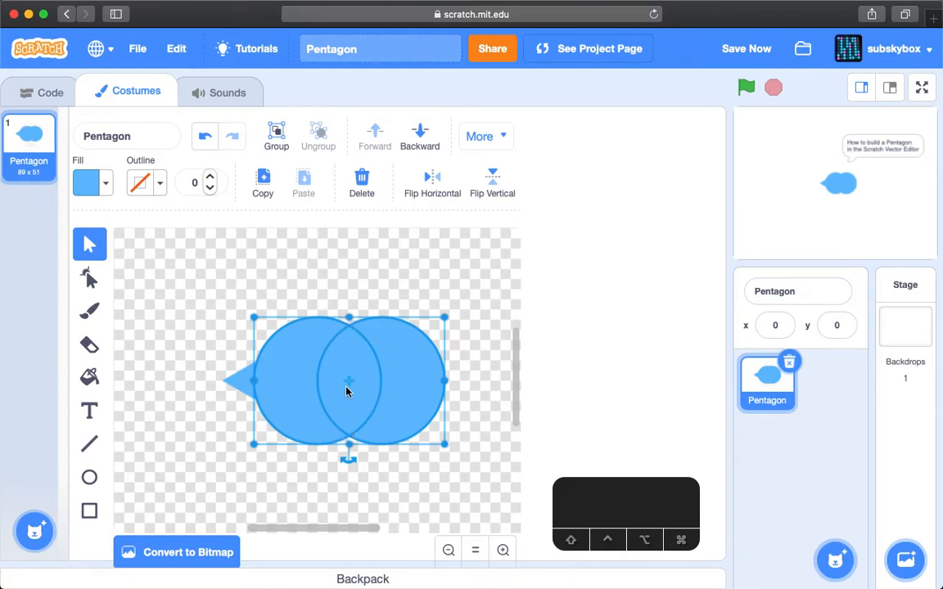
click(421, 387)
drag(421, 387, 388, 388)
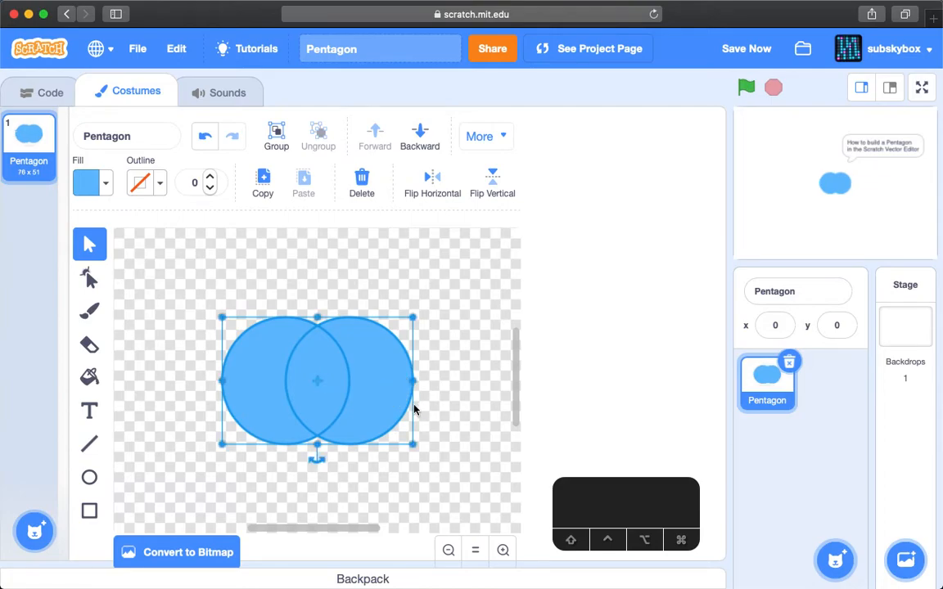
Step: Send both circles behind the rhombus, and shift the rhombus straight down by the circles' radius
click(422, 137)
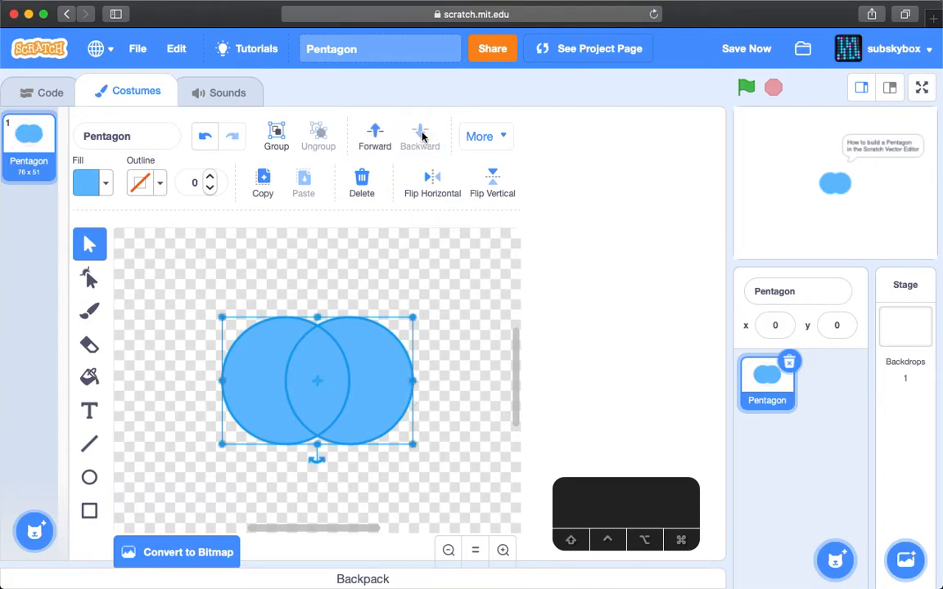
click(369, 382)
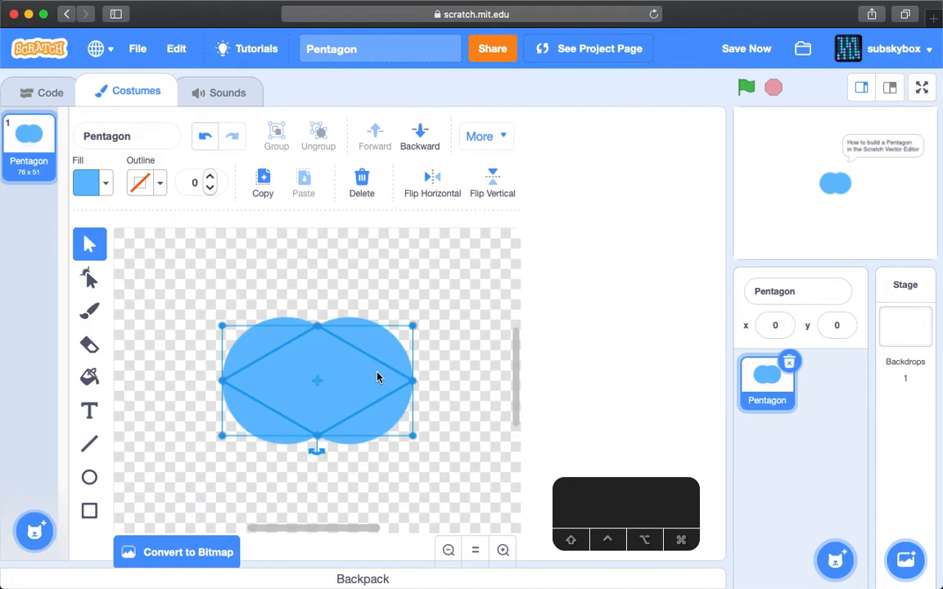
key(shift+Down)
key(shift+Down)
key(shift+Down)
key(shift+Down)
key(shift+Down)
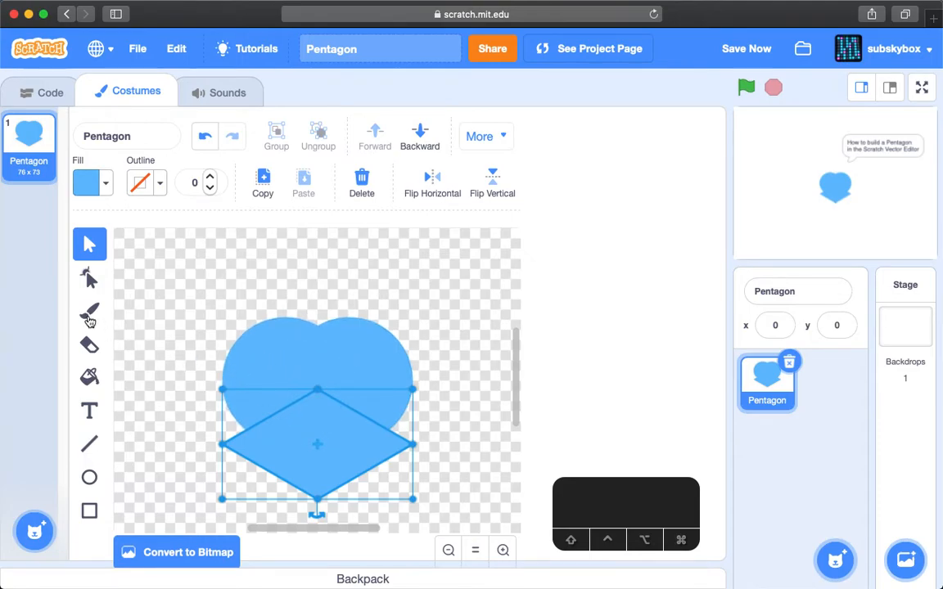
Step: Paint another circle with brush size 100 and centre it on the canvas between the two overlapping circles
click(90, 314)
mouse_move(168, 283)
mouse_down()
mouse_move(263, 313)
mouse_move(335, 360)
mouse_move(349, 383)
mouse_up()
click(90, 244)
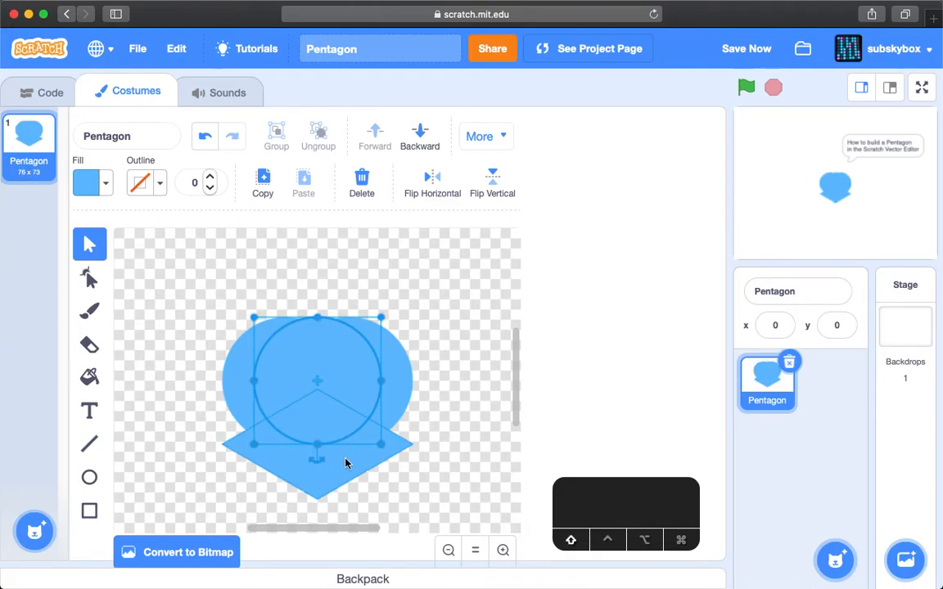
Step: Rotate the new circle and the rhombus together by 180 degrees, and delete the rhombus
shift+click(344, 463)
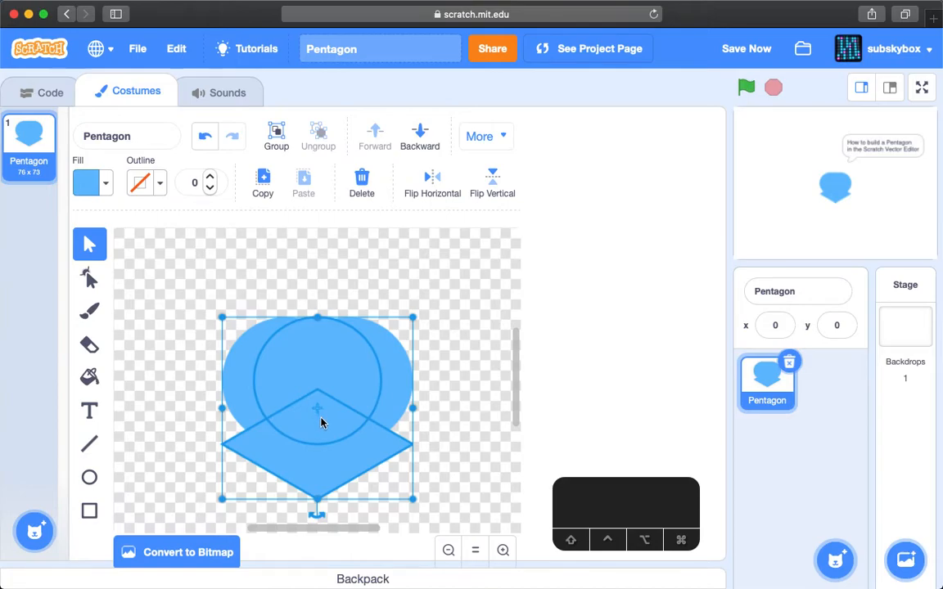
drag(316, 514, 316, 516)
drag(336, 512, 350, 288)
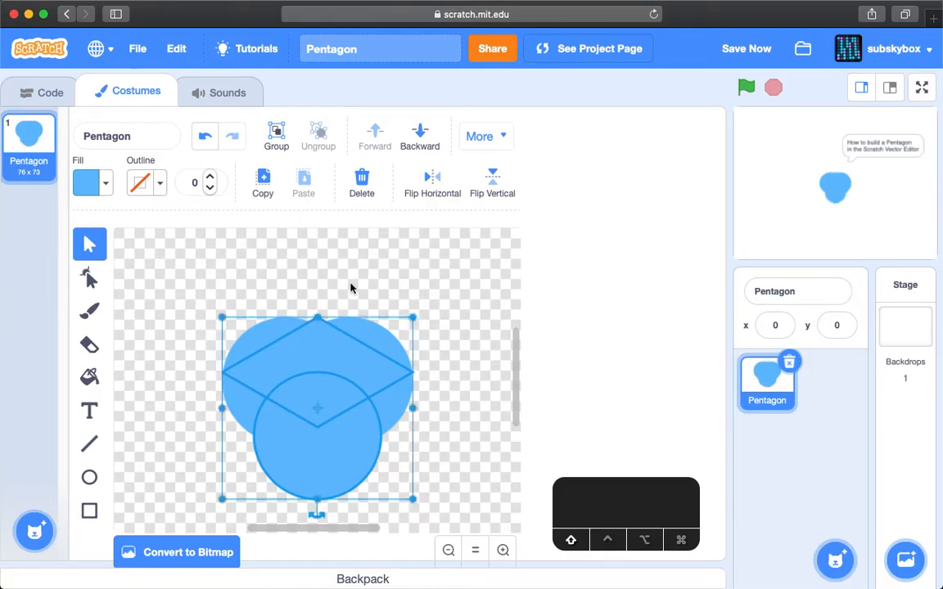
click(452, 358)
click(325, 369)
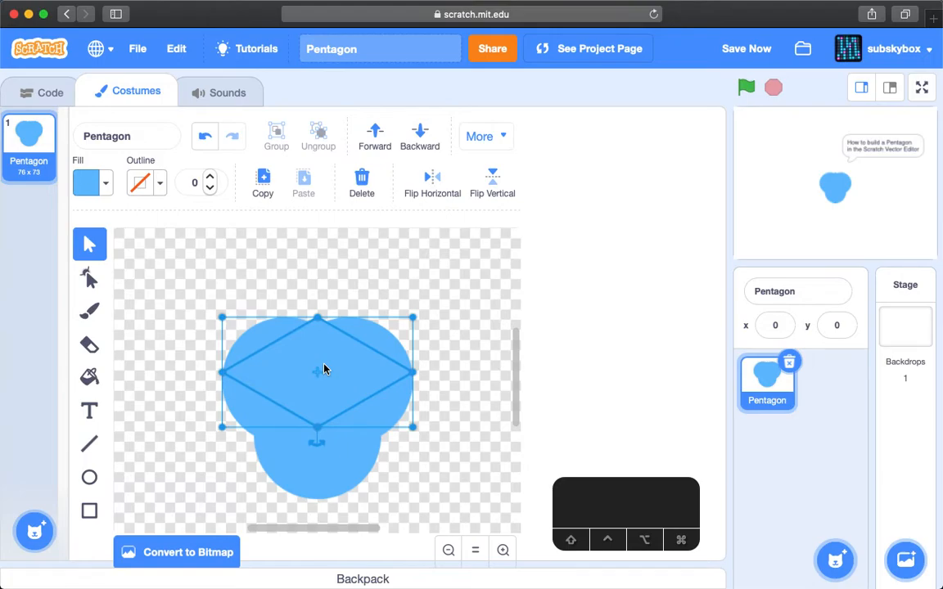
key(BackSpace)
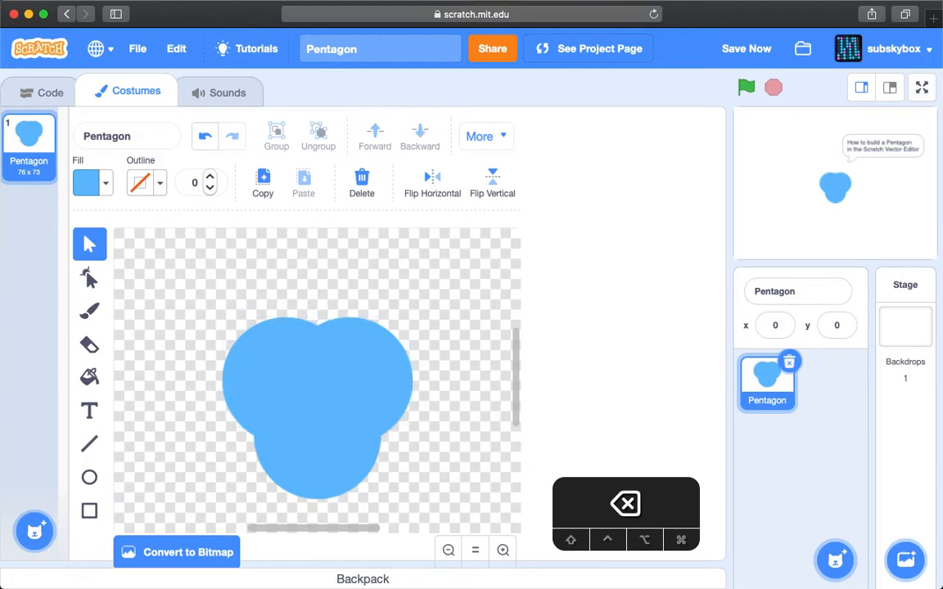
Step: Place a copy of the lower circle directly above it, offset vertically by one full diameter
click(342, 445)
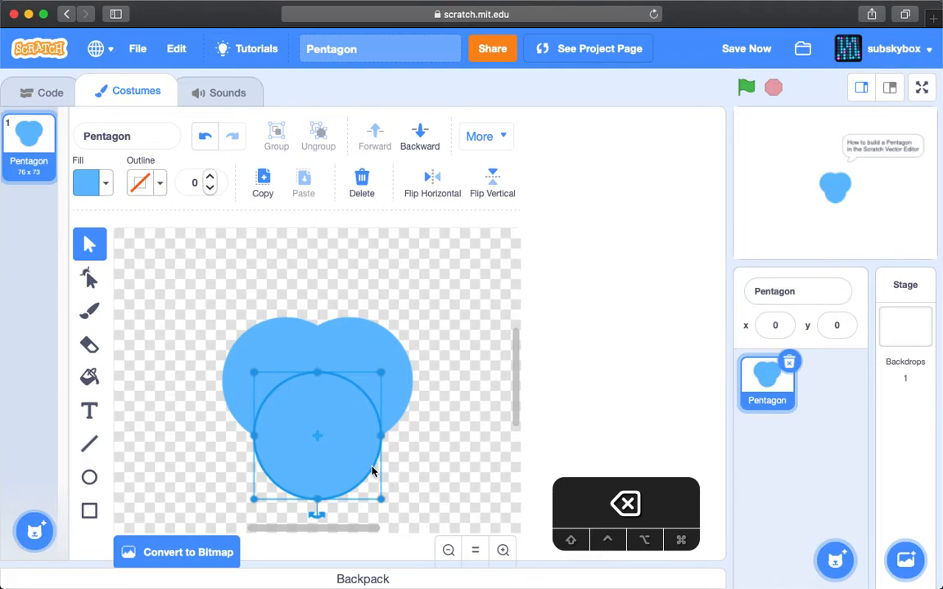
click(346, 455)
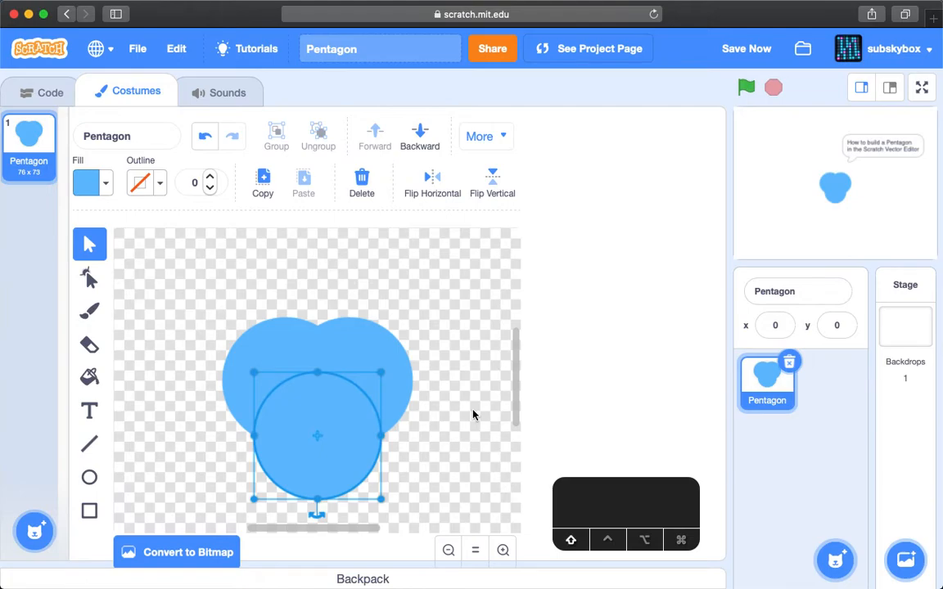
key(shift+Up)
key(shift+Up)
key(shift+Up)
key(shift+Up)
key(shift+Up)
key(shift+Up)
key(shift+Up)
key(shift+Up)
key(shift+Up)
key(shift+Up)
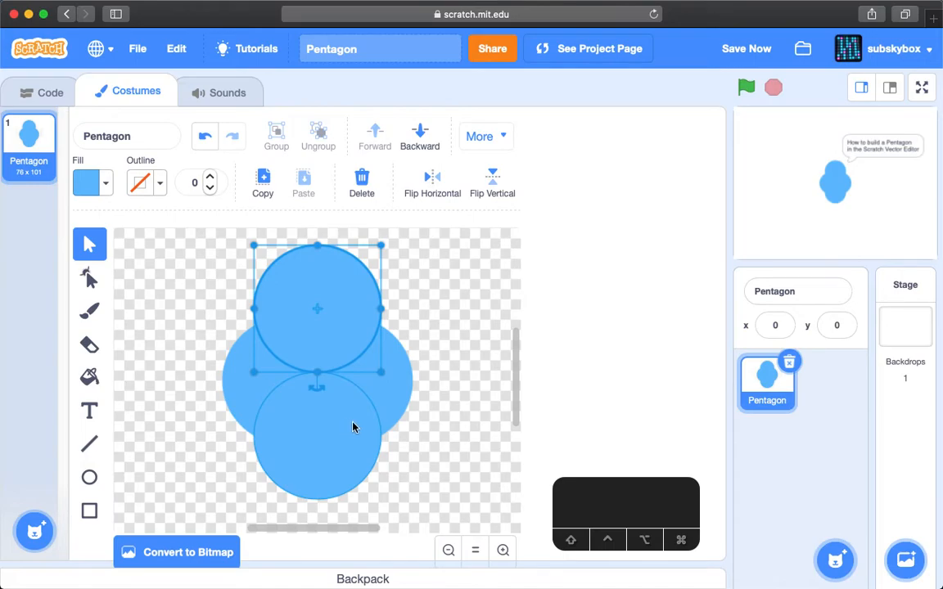
Step: Set the brush size to 10, and make all four points of the upper circle pointed to form a diamond
click(89, 313)
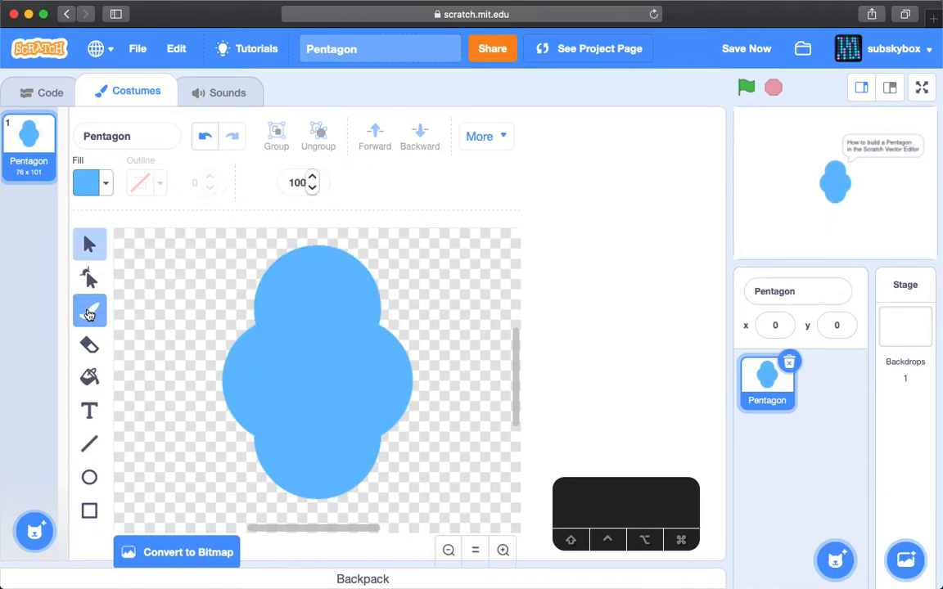
click(294, 183)
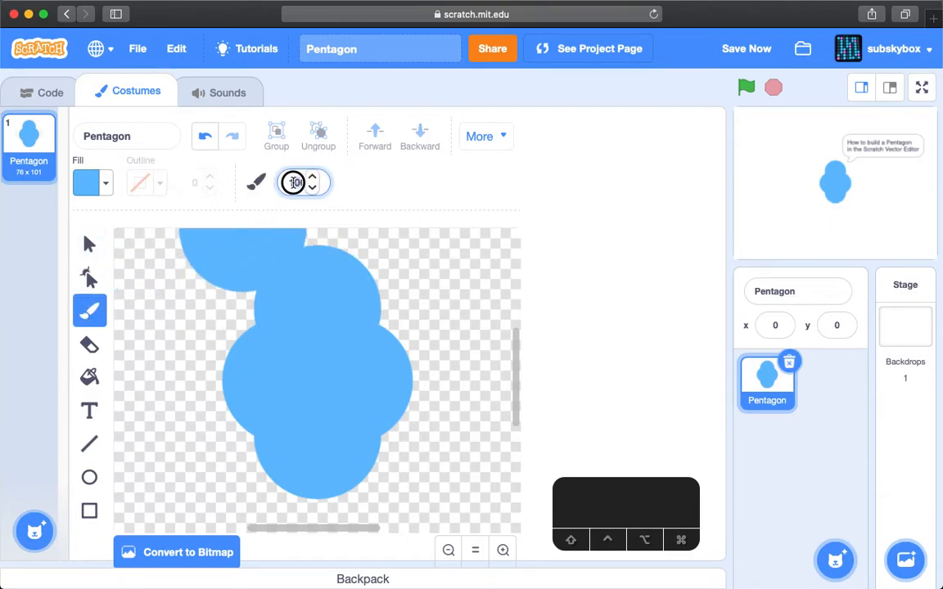
key(BackSpace)
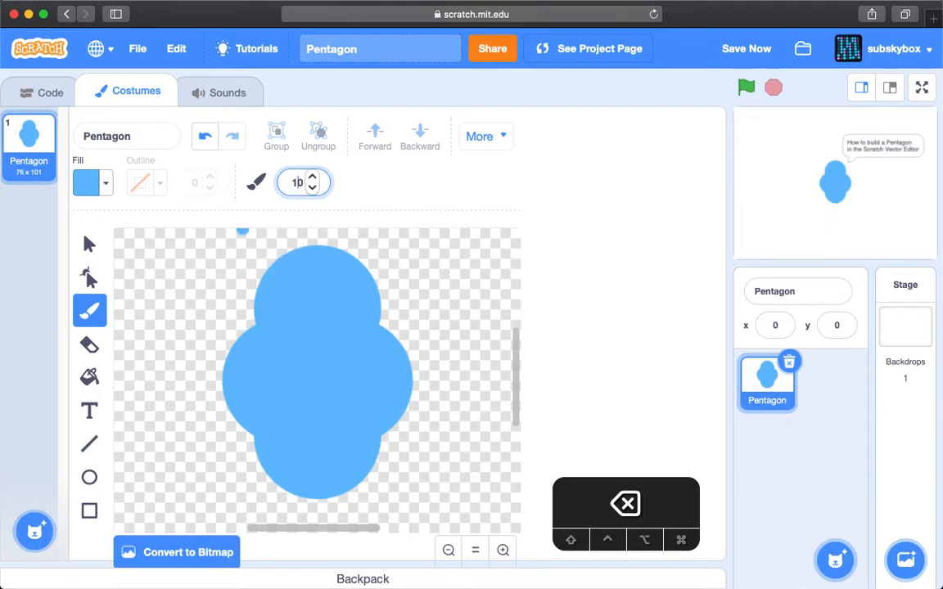
click(90, 276)
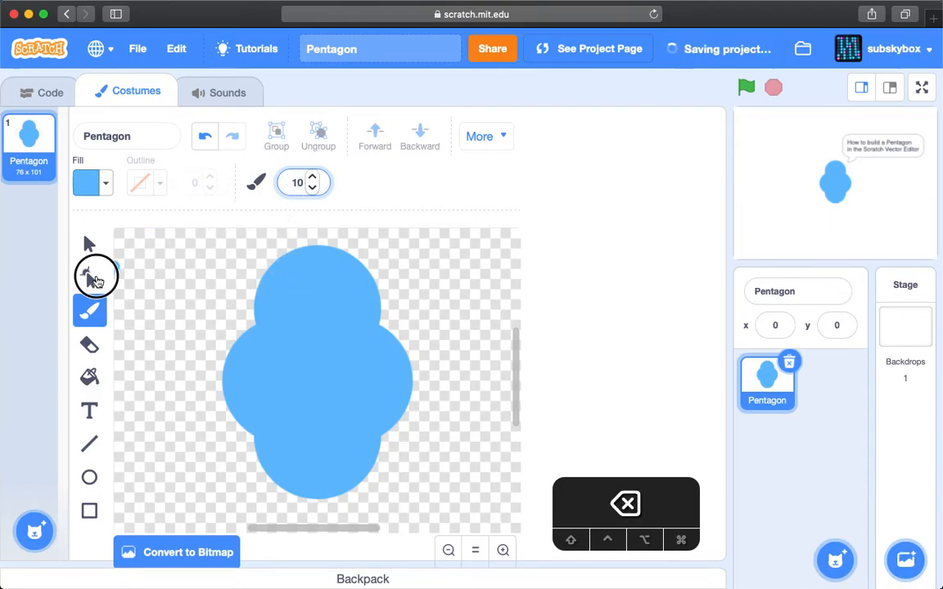
click(344, 300)
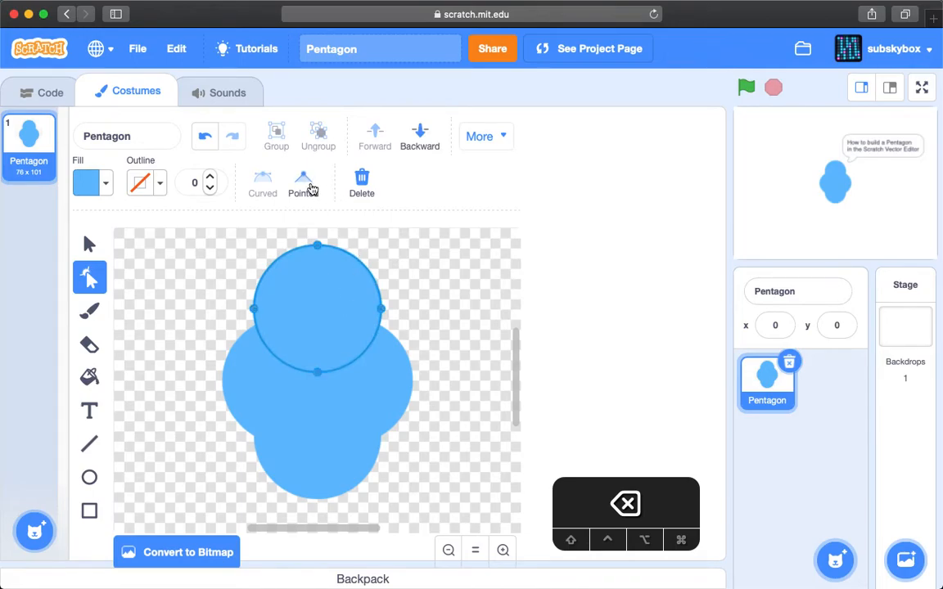
click(308, 185)
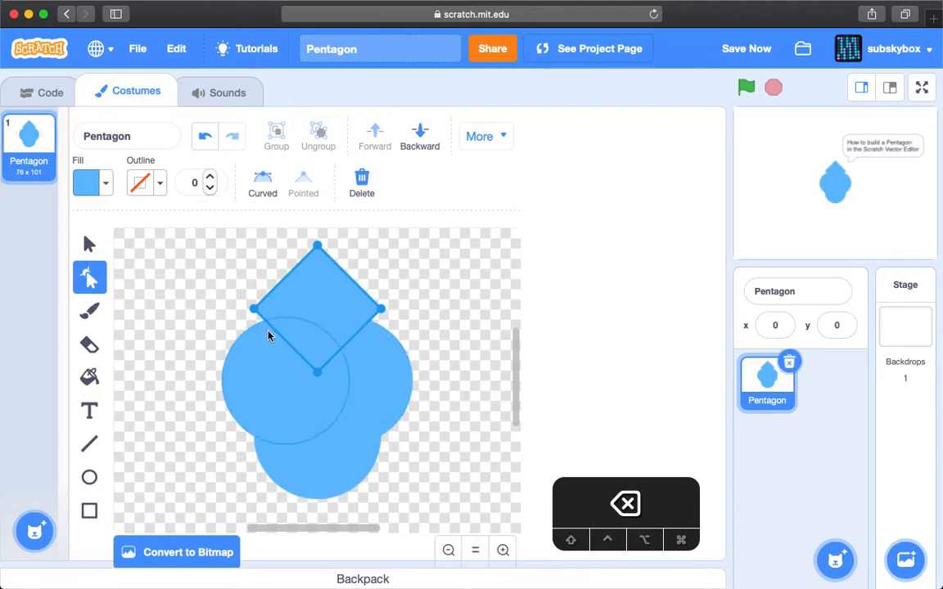
Step: Merge the diamond and the two side circles with a size 10 brush stroke, and delete the lower circle
click(90, 312)
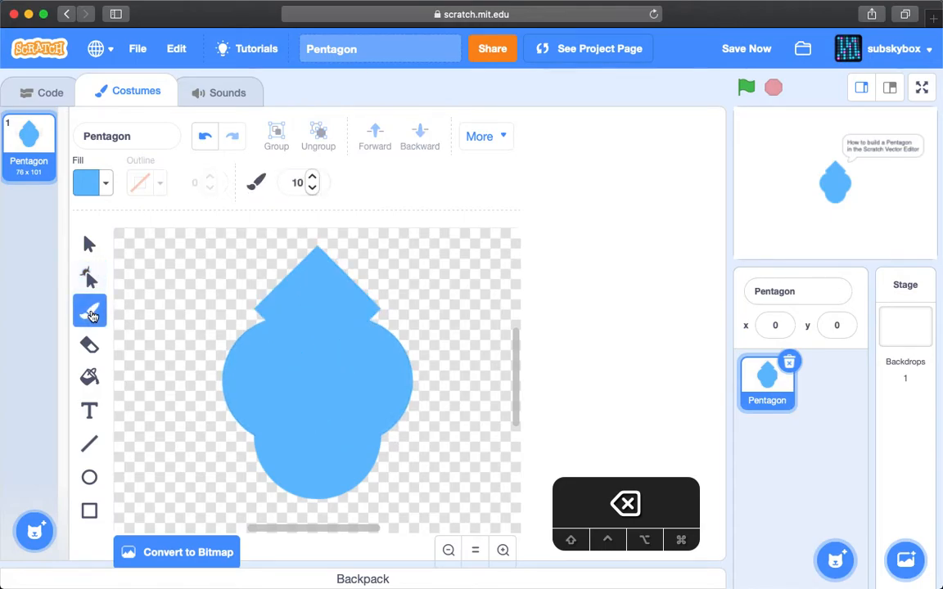
mouse_move(268, 348)
mouse_down()
mouse_move(305, 330)
mouse_move(366, 356)
mouse_up()
click(90, 279)
click(331, 347)
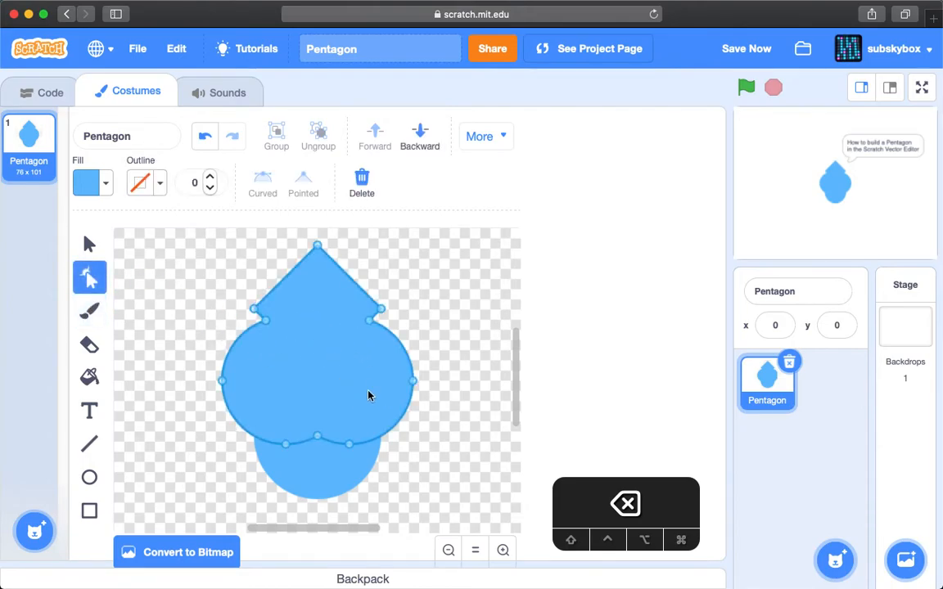
click(335, 450)
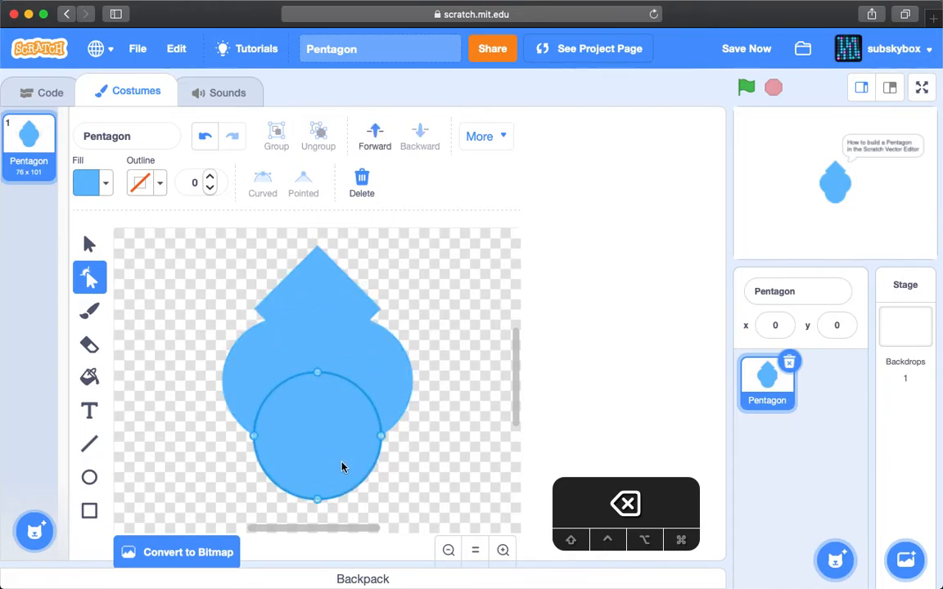
key(BackSpace)
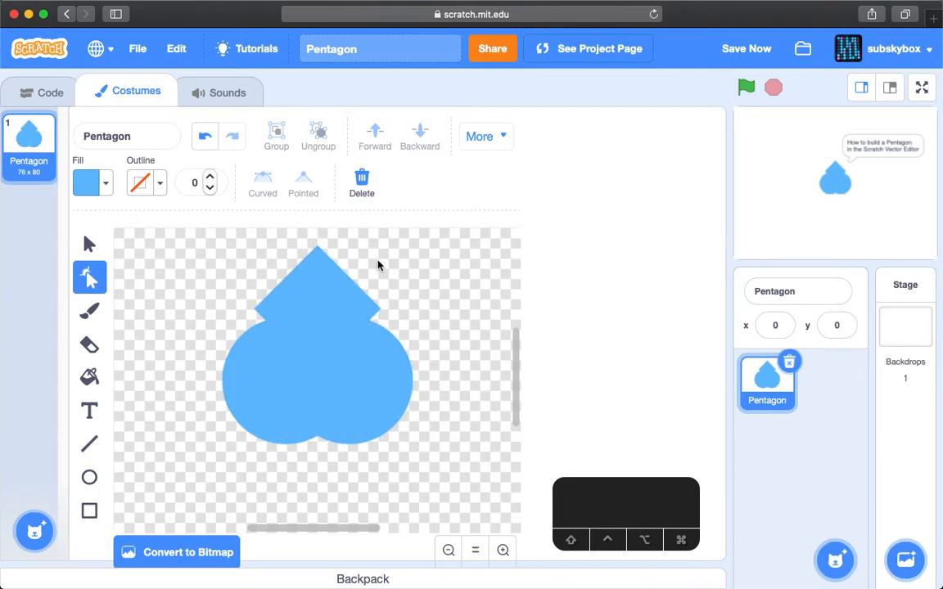
Step: Delete the merged shape's three diamond corners and three bottom points, and make the remaining four points pointed to form a trapezoid
click(332, 298)
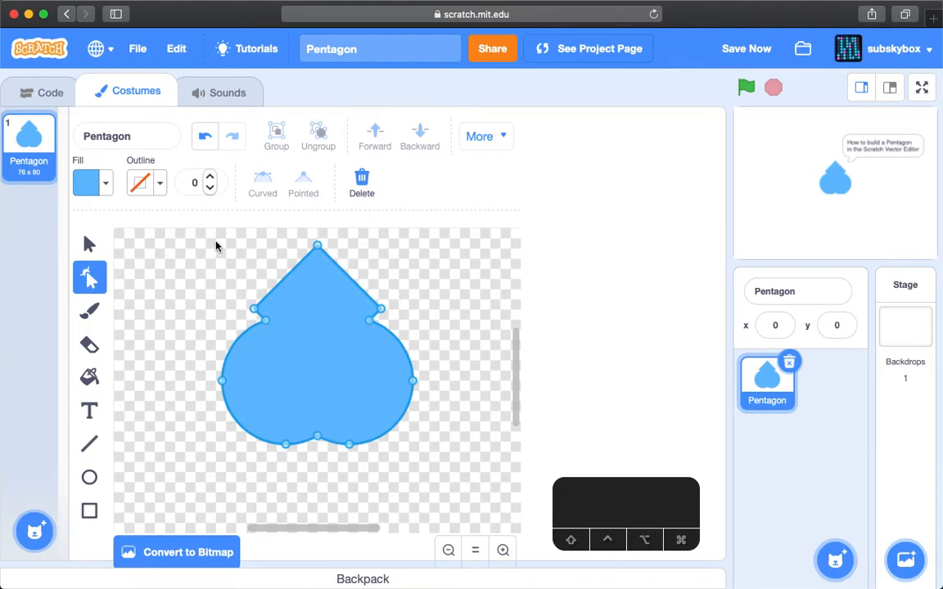
drag(223, 239, 394, 320)
drag(381, 475, 270, 428)
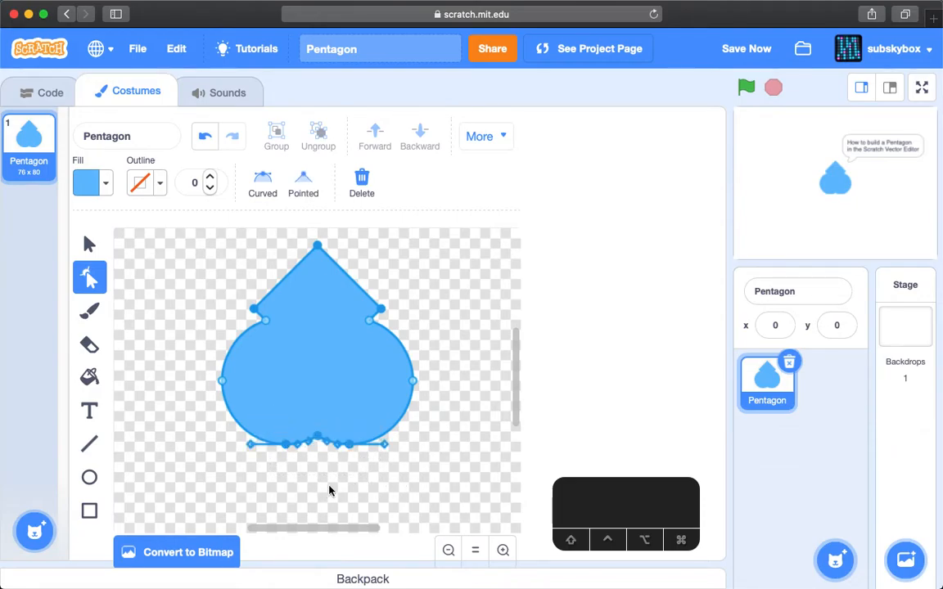
key(BackSpace)
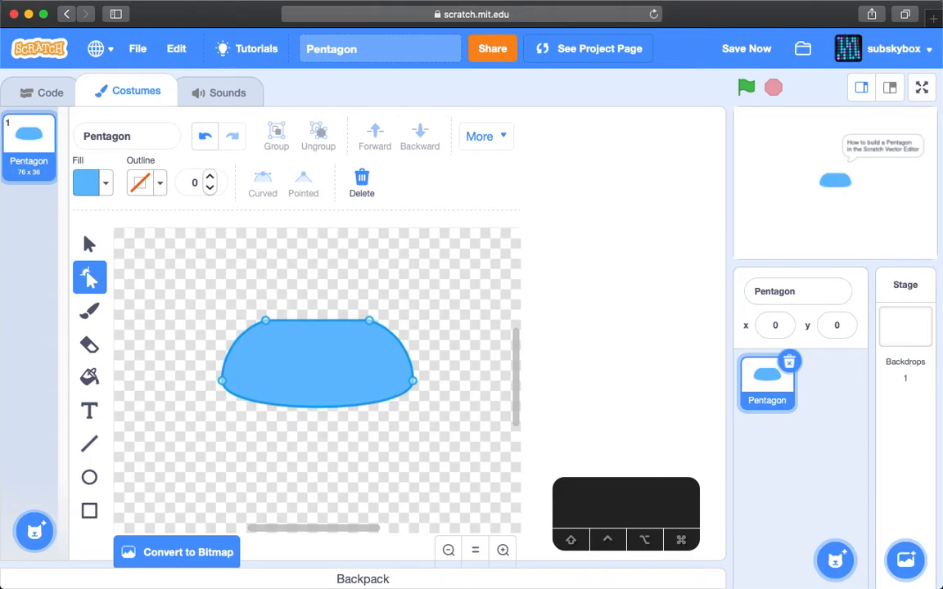
key(super+a)
click(303, 180)
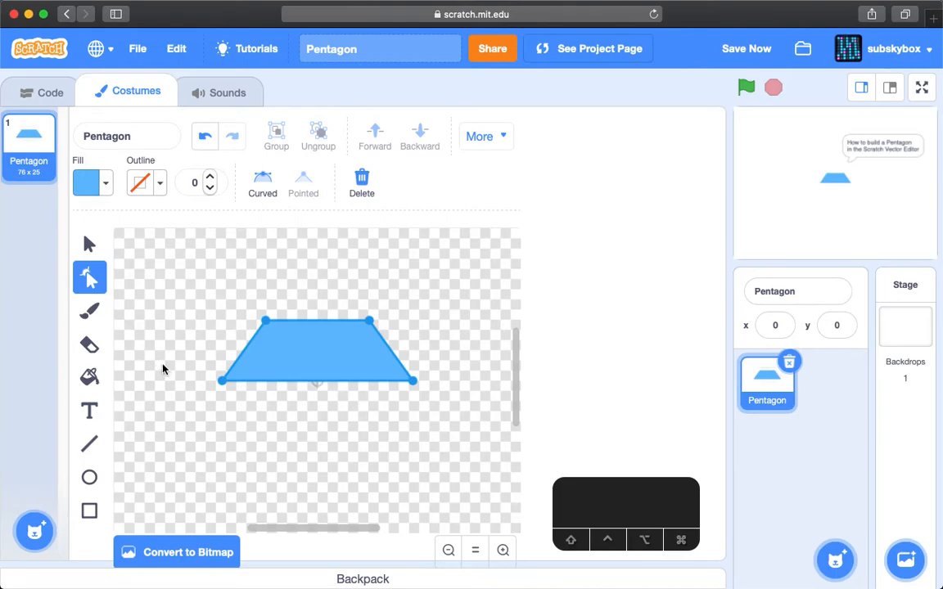
Step: Paint a circle with brush size 50 and centre it on the canvas over the trapezoid's lower edge
click(90, 312)
click(297, 181)
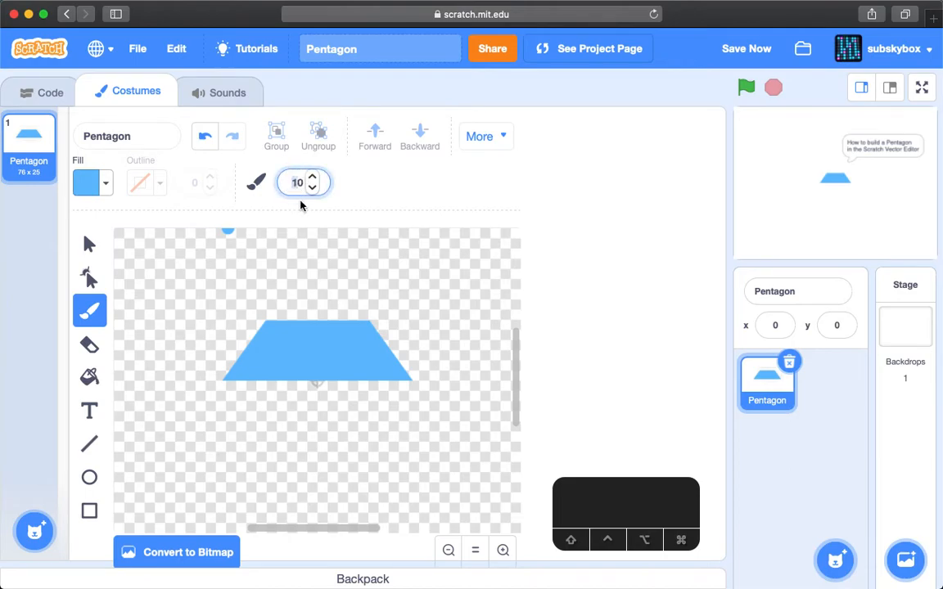
text(5)
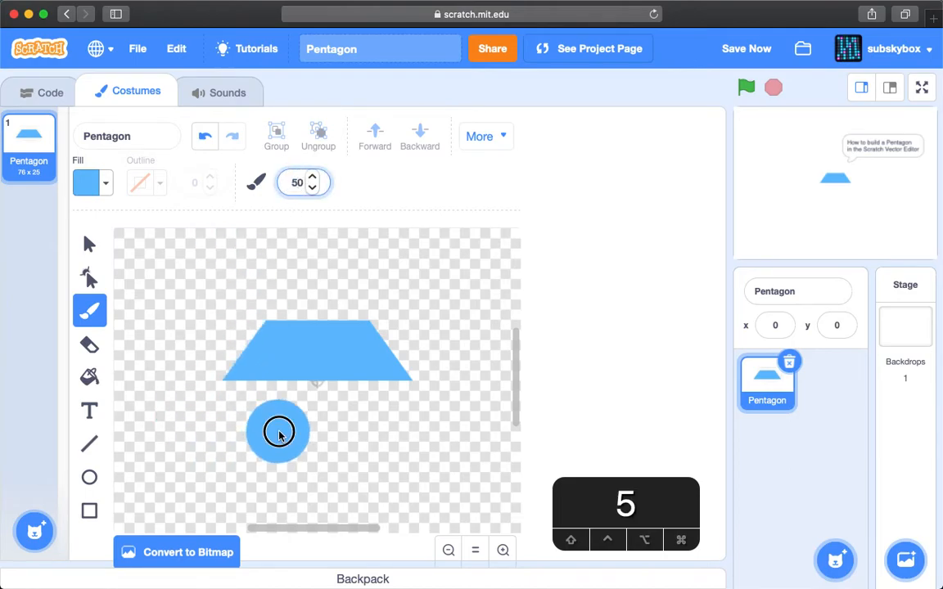
click(278, 434)
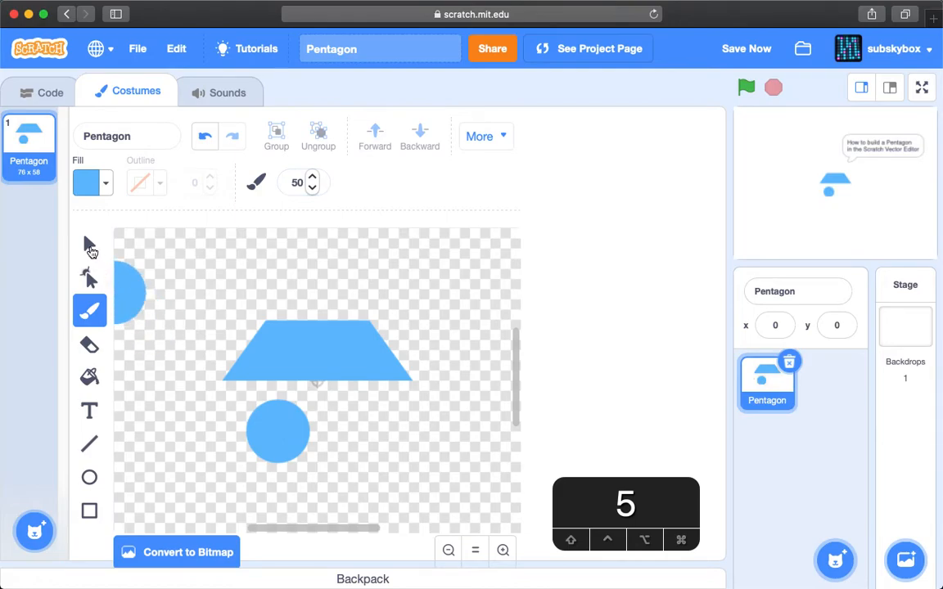
click(90, 246)
drag(276, 441, 316, 393)
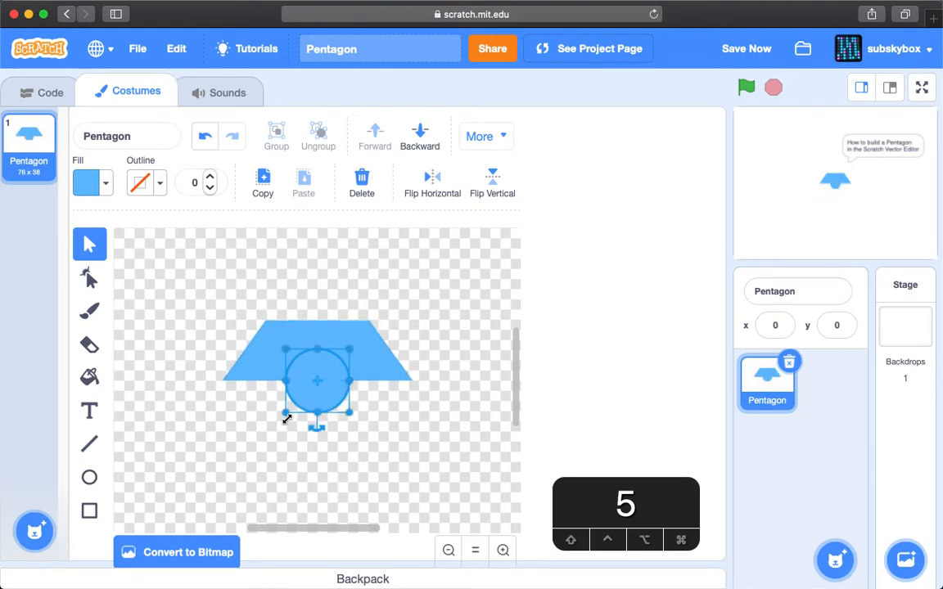
Step: Set the brush size to 10 and merge the centred circle with the trapezoid using a short stroke across both shapes
click(89, 311)
click(250, 235)
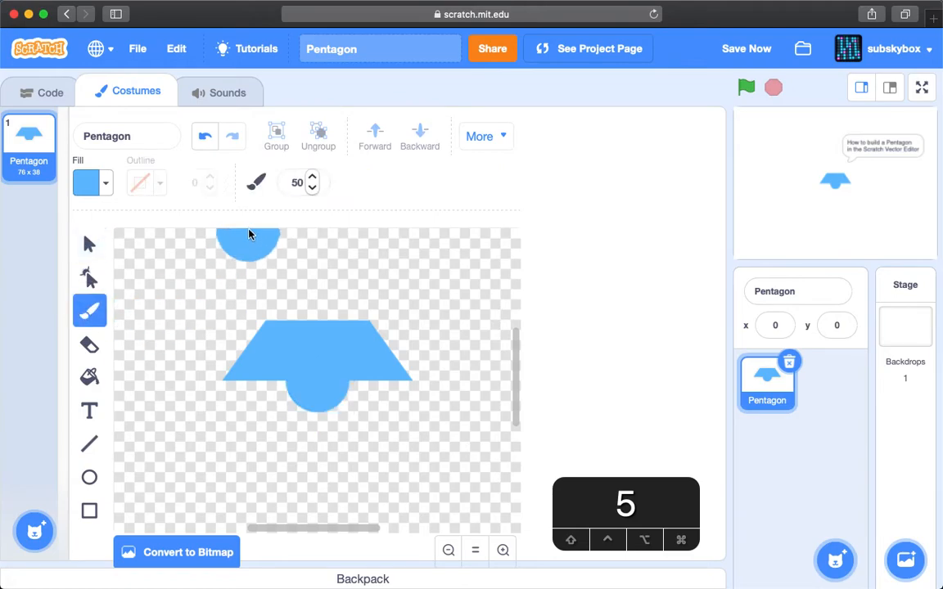
drag(298, 181, 289, 182)
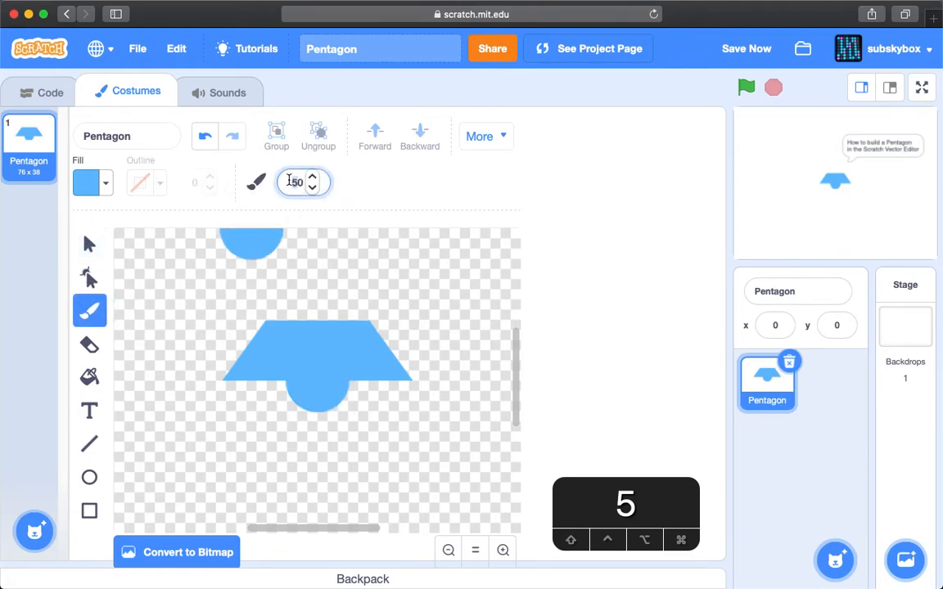
text(1)
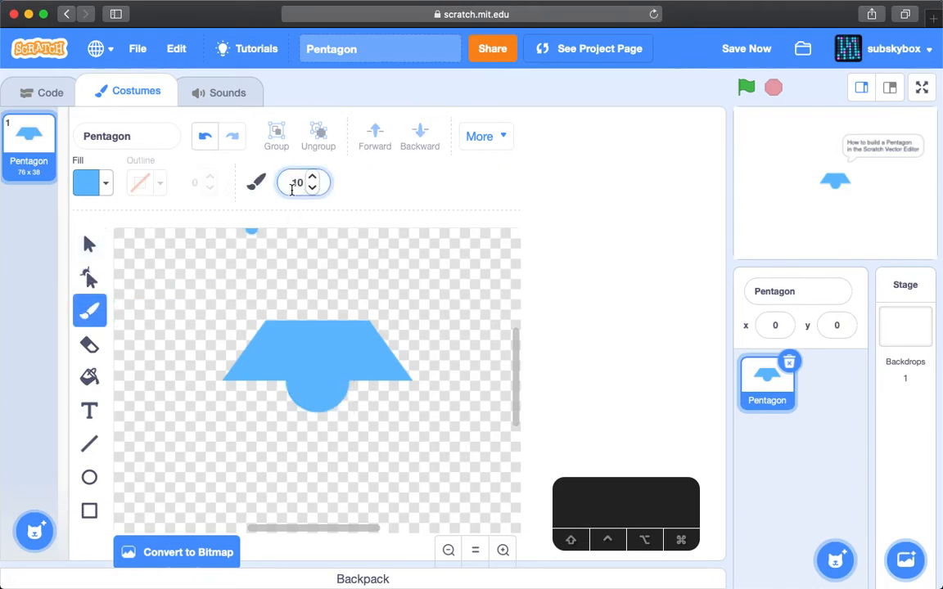
drag(324, 392, 310, 358)
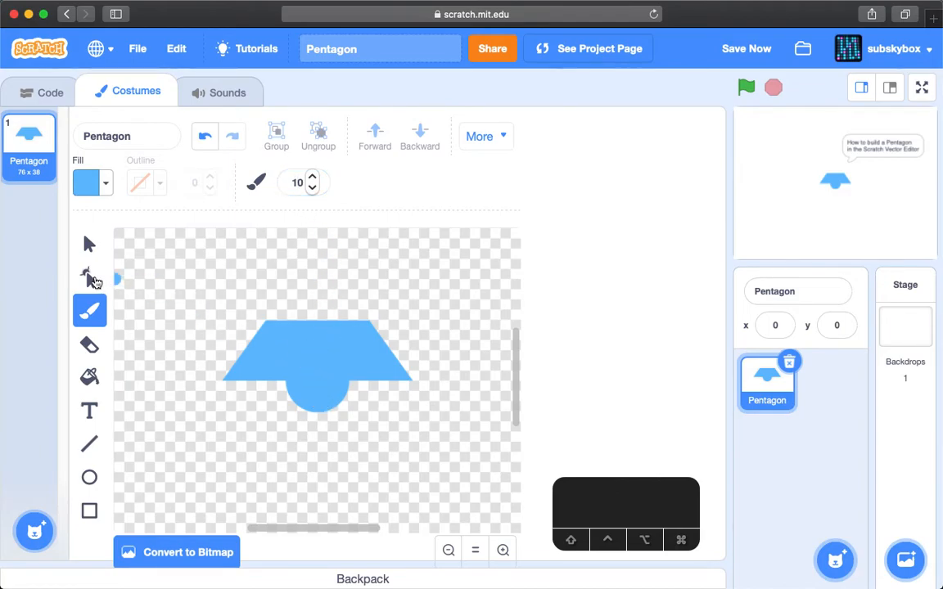
Step: Delete the merged shape's two outer lower corners and its lowest point, and make the remaining four points pointed to form an inverted trapezoid
click(92, 280)
click(345, 354)
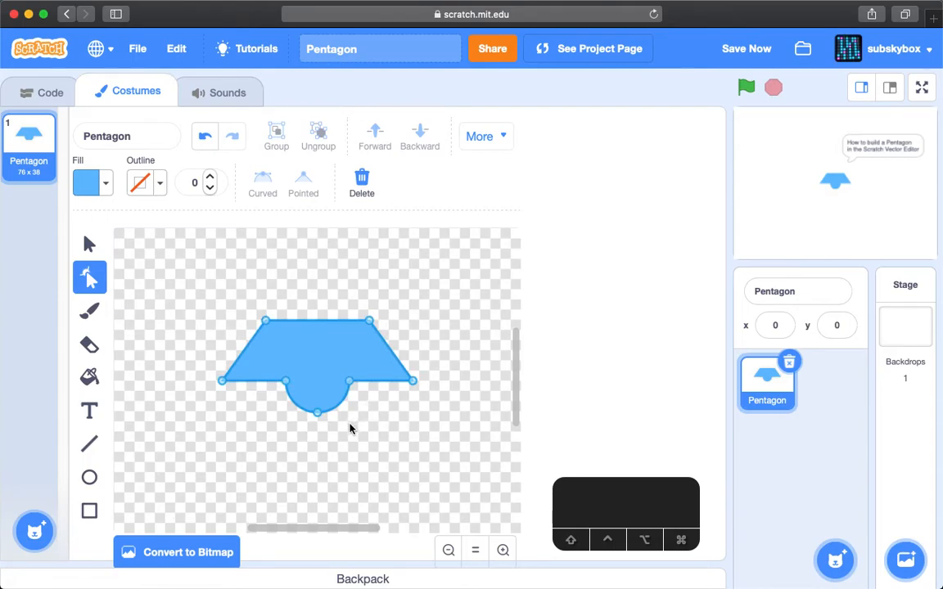
click(321, 414)
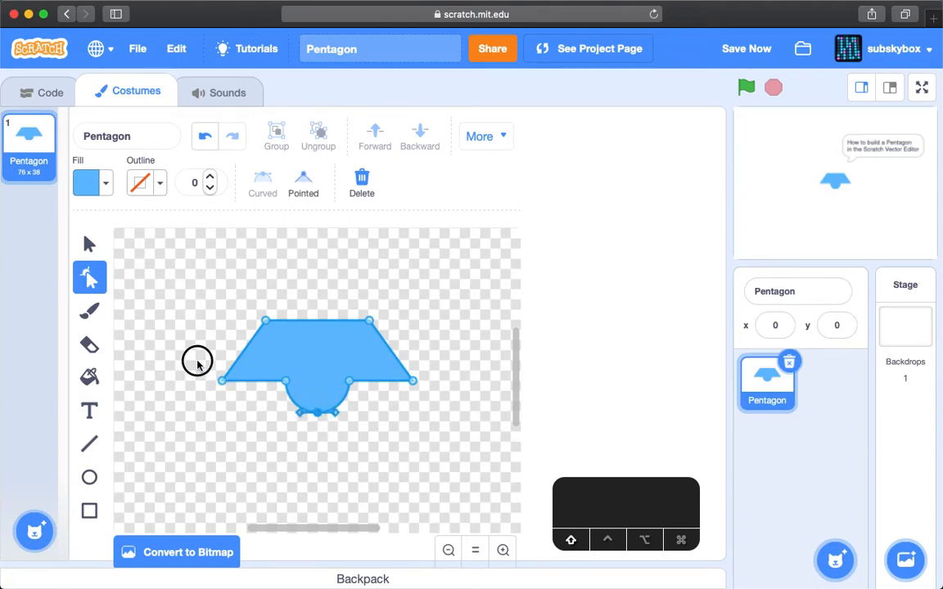
shift+click(222, 381)
shift+click(412, 380)
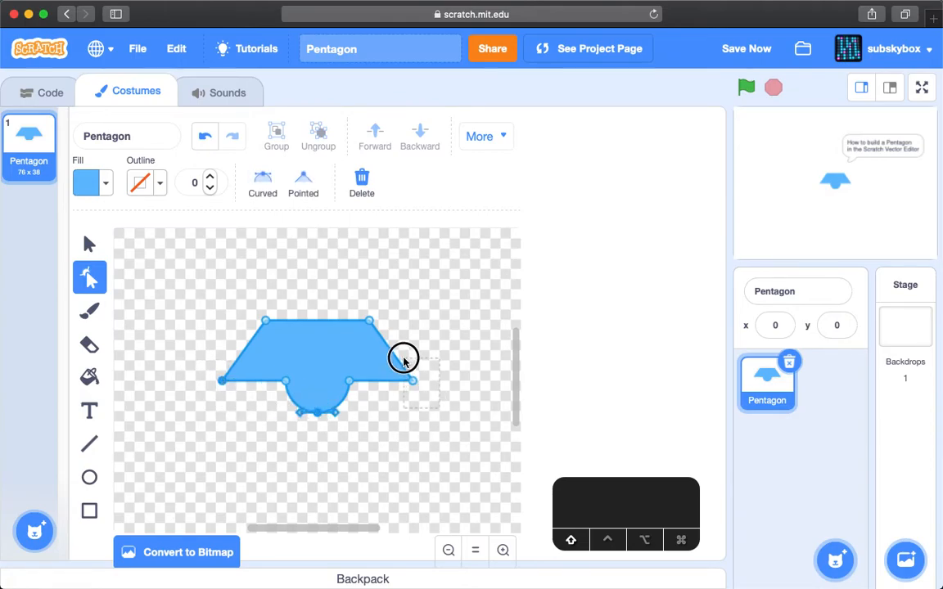
key(BackSpace)
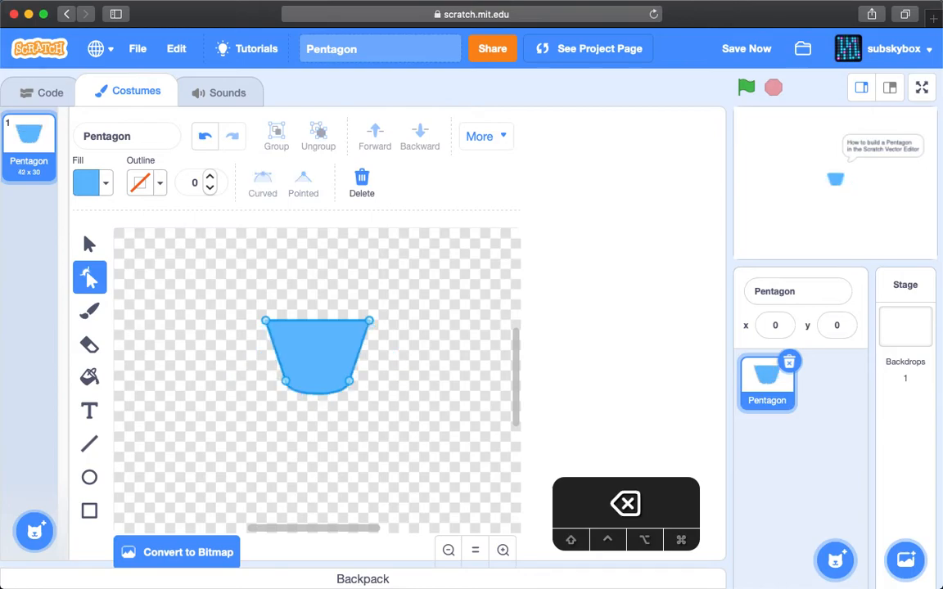
key(super+a)
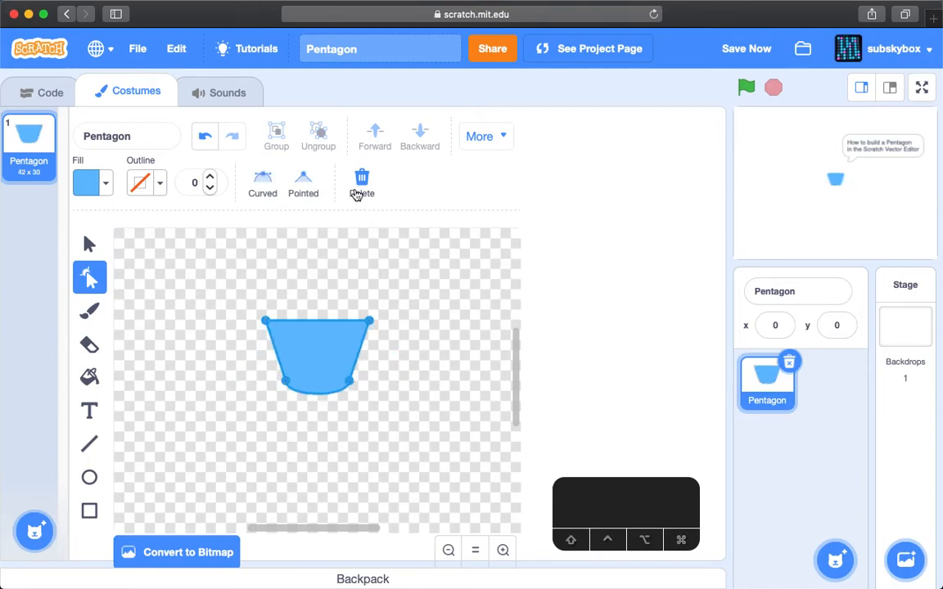
click(304, 183)
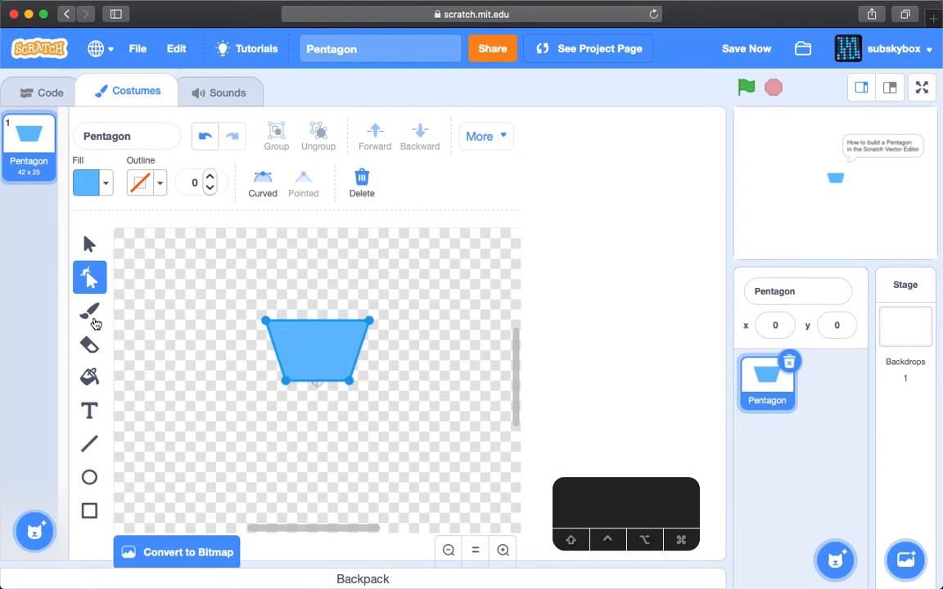
Step: Paint a circle with brush size 100 and centre it on the canvas over the inverted trapezoid
click(91, 312)
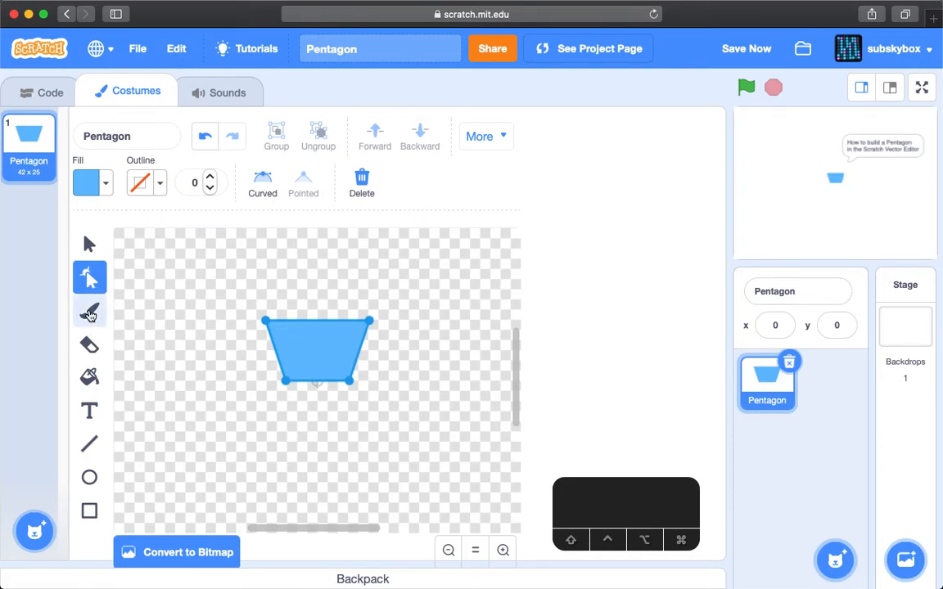
click(297, 183)
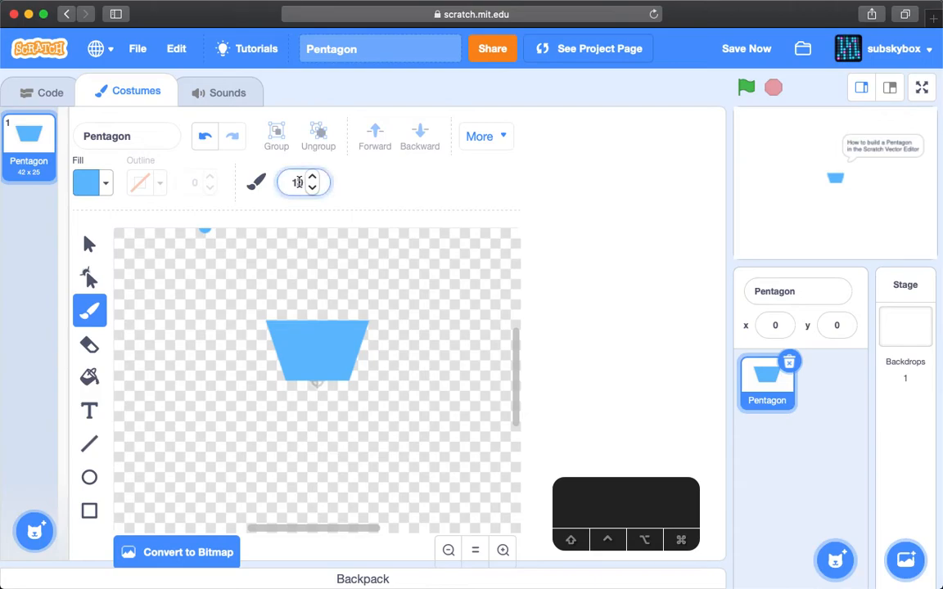
text(0)
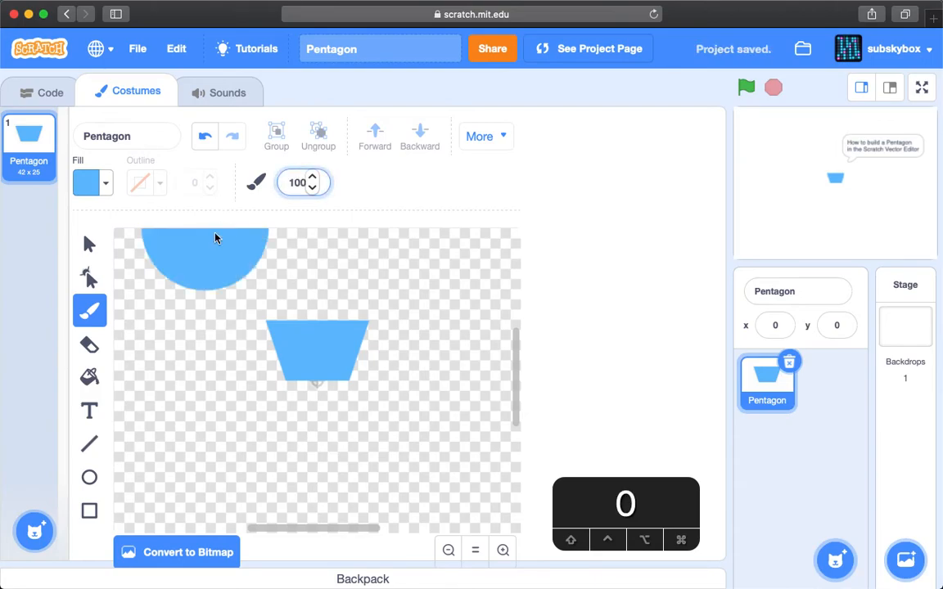
drag(184, 302, 123, 269)
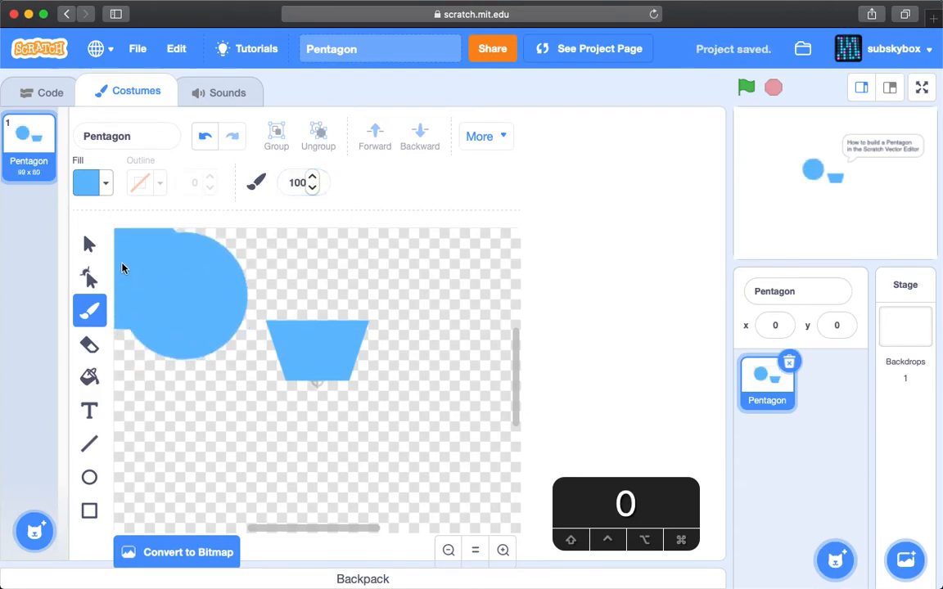
click(90, 244)
drag(214, 309, 343, 388)
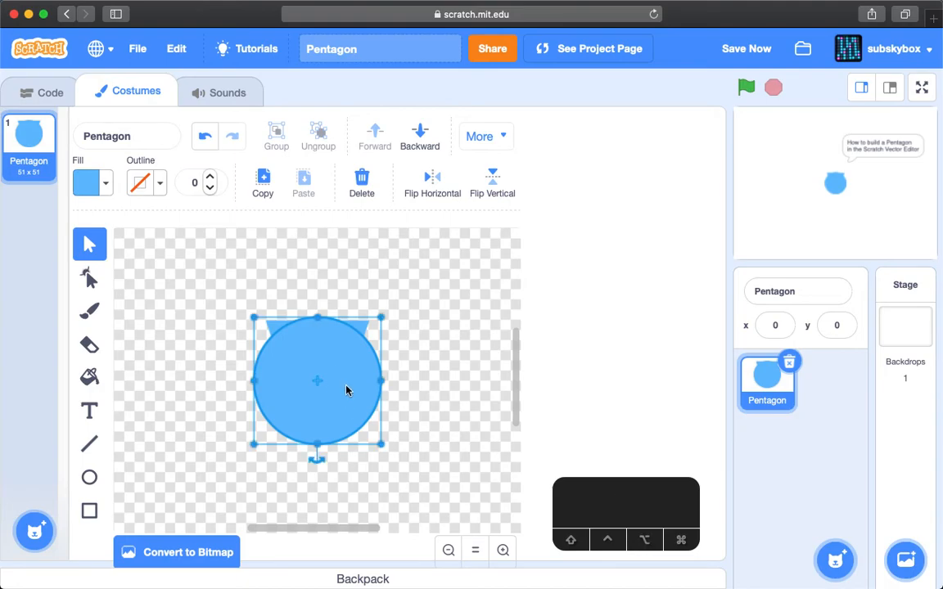
Step: Place a copy of the circle half its width to the right, and centre the overlapping pair on the canvas
key(shift+Right)
key(shift+Right)
key(shift+Right)
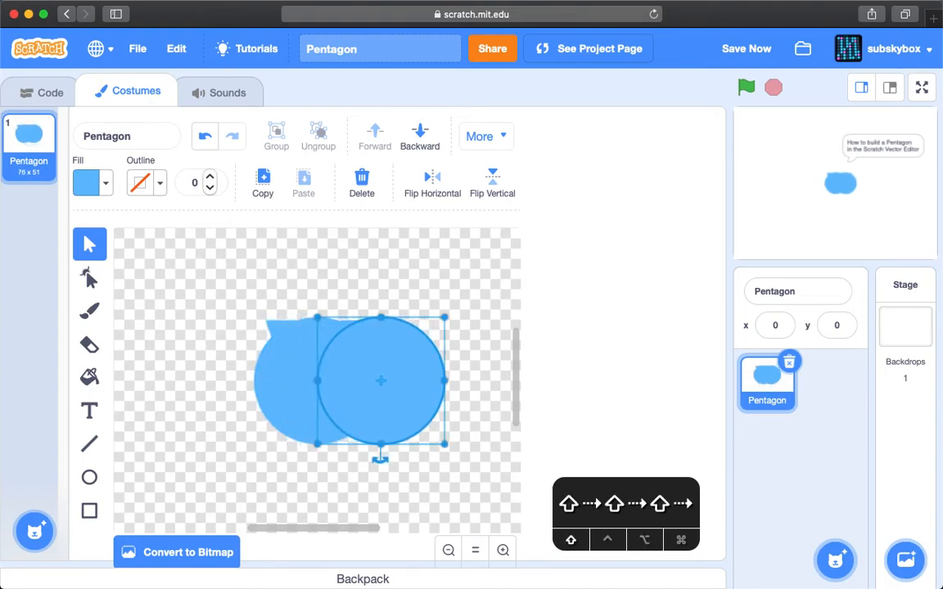
shift+click(288, 385)
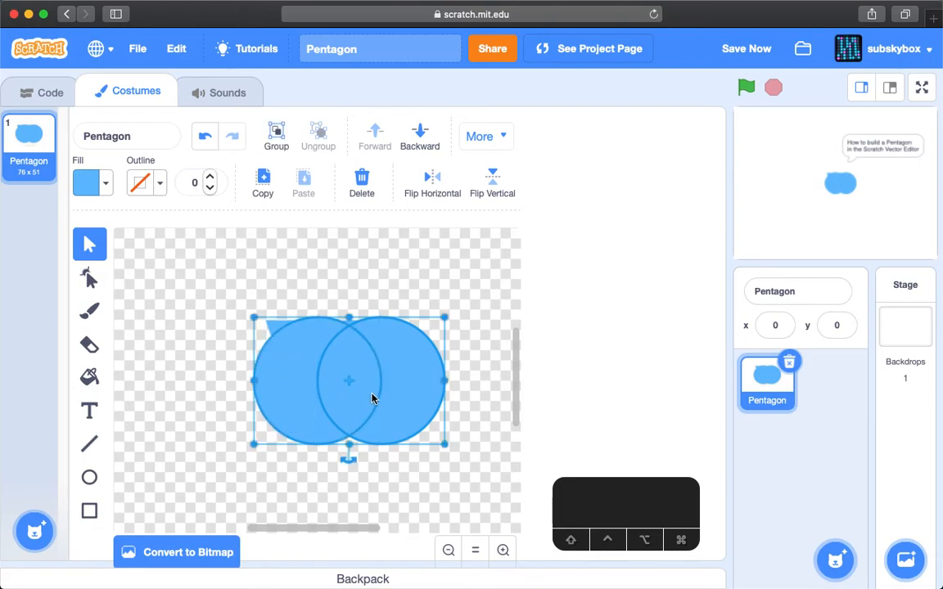
drag(401, 409, 371, 407)
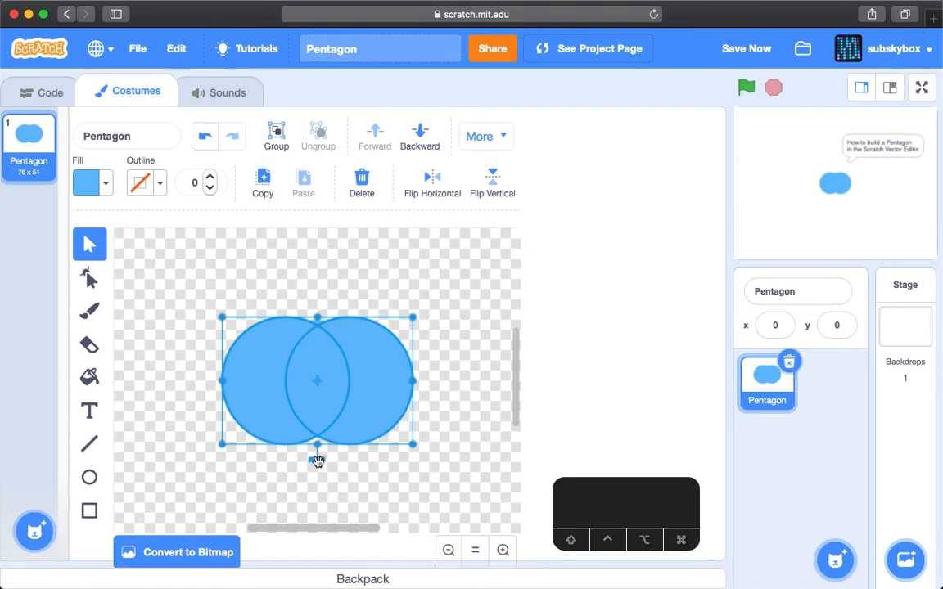
Step: Rotate the circle pair 90° upright and shrink it about its vertical axis and from below, keeping its top in place and its bottom inside the trapezoid
drag(318, 462, 221, 403)
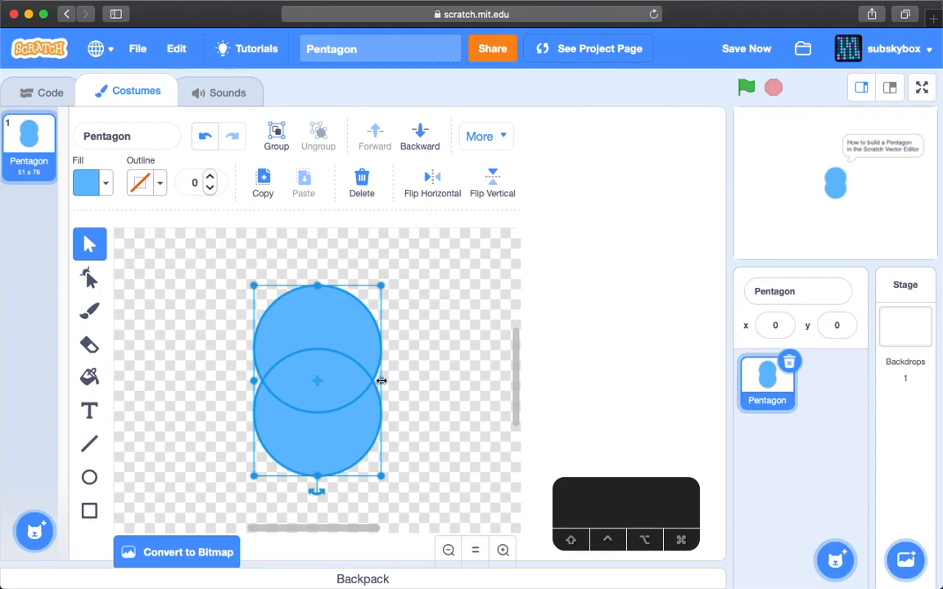
drag(381, 381, 332, 384)
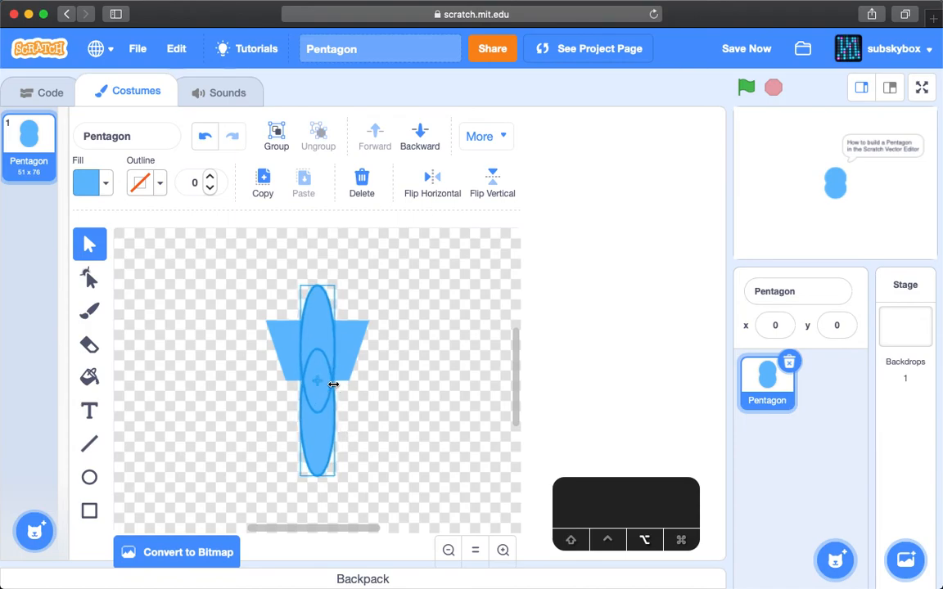
drag(316, 477, 317, 371)
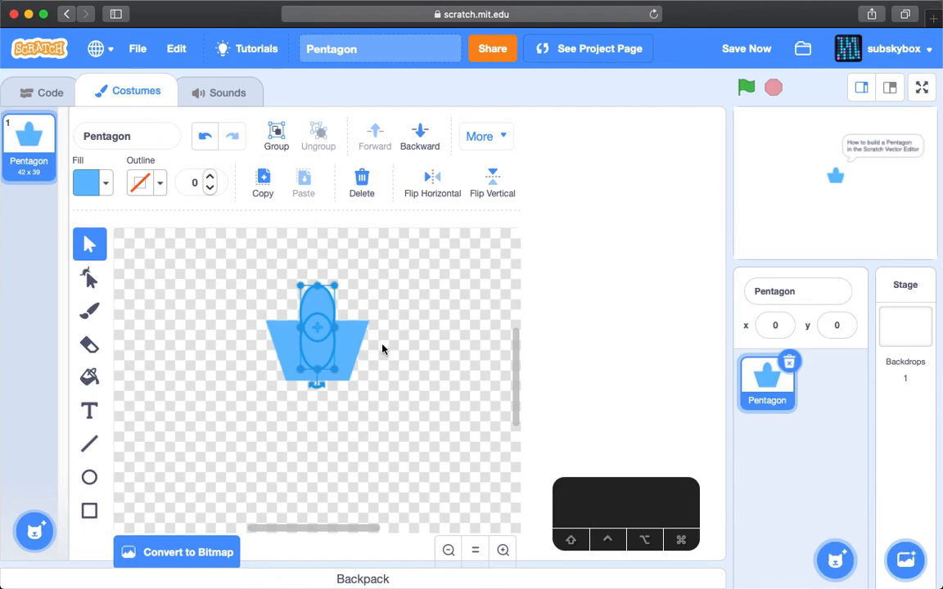
Step: Set the brush size to 10 and merge the narrow ellipses with the trapezoid using a short stroke across all shapes
click(92, 316)
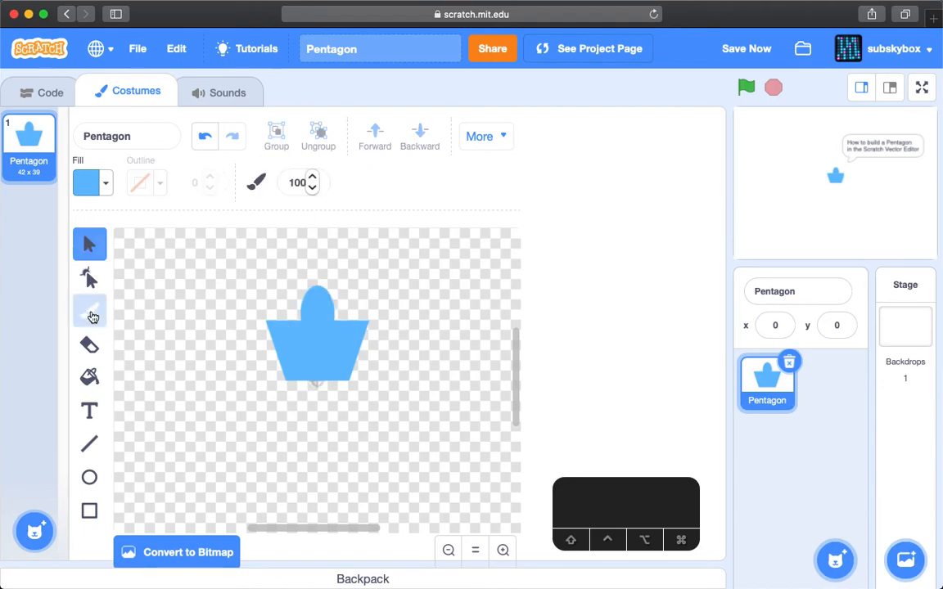
click(298, 182)
key(BackSpace)
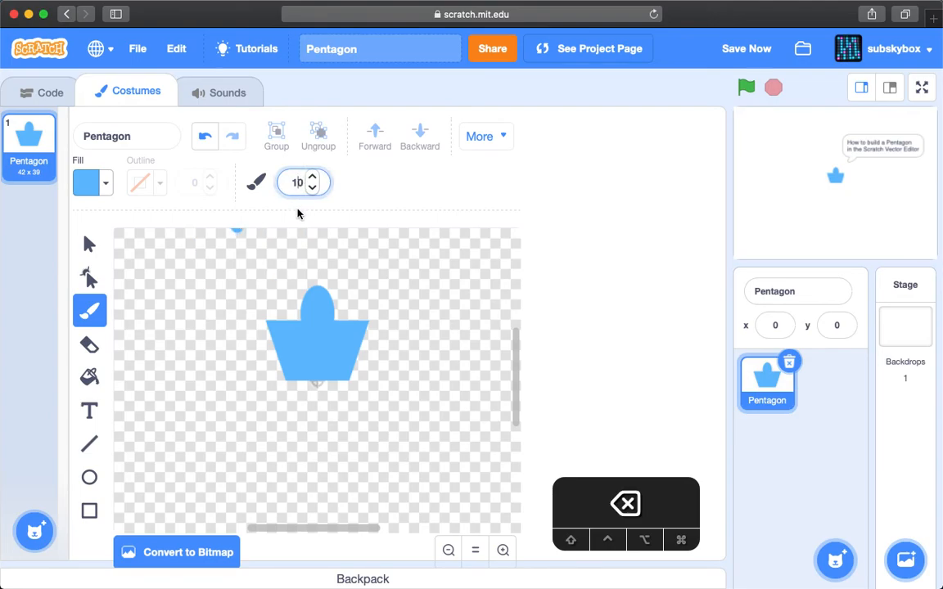
mouse_move(317, 308)
mouse_down()
mouse_move(295, 337)
mouse_move(339, 339)
mouse_up()
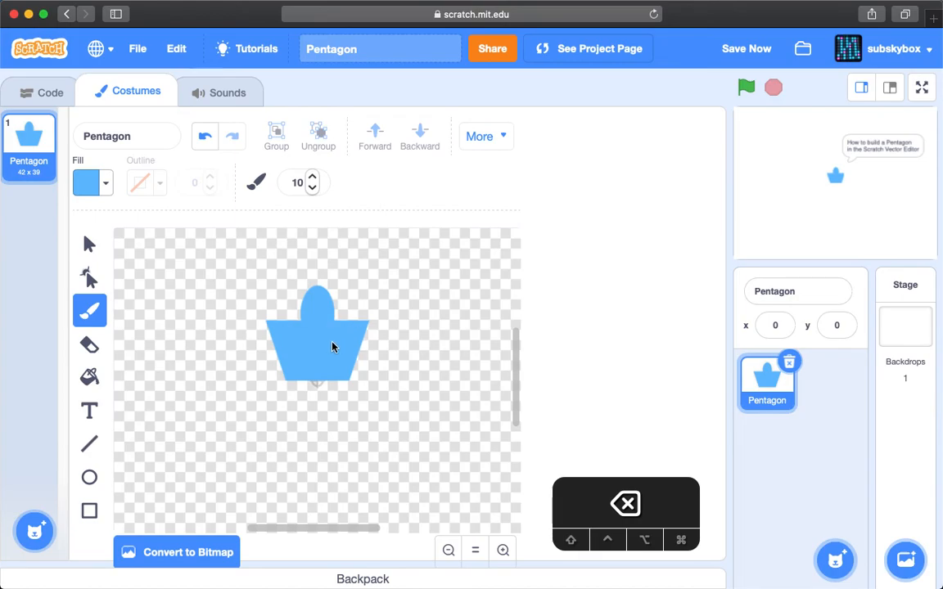
Step: Make all points of the merged shape pointed, and delete the four inner points beneath its peak to form the pentagon
click(89, 278)
click(324, 347)
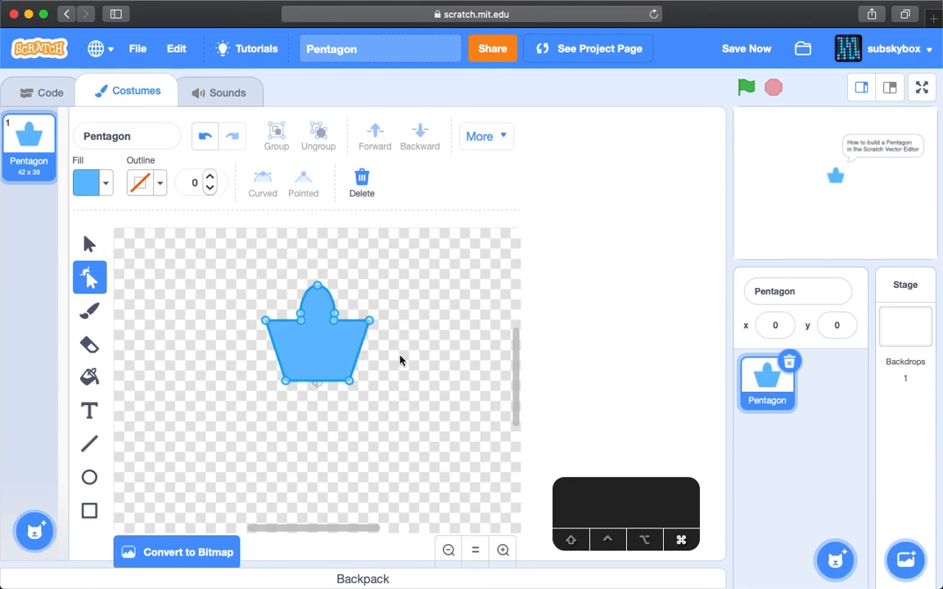
key(super+a)
click(303, 181)
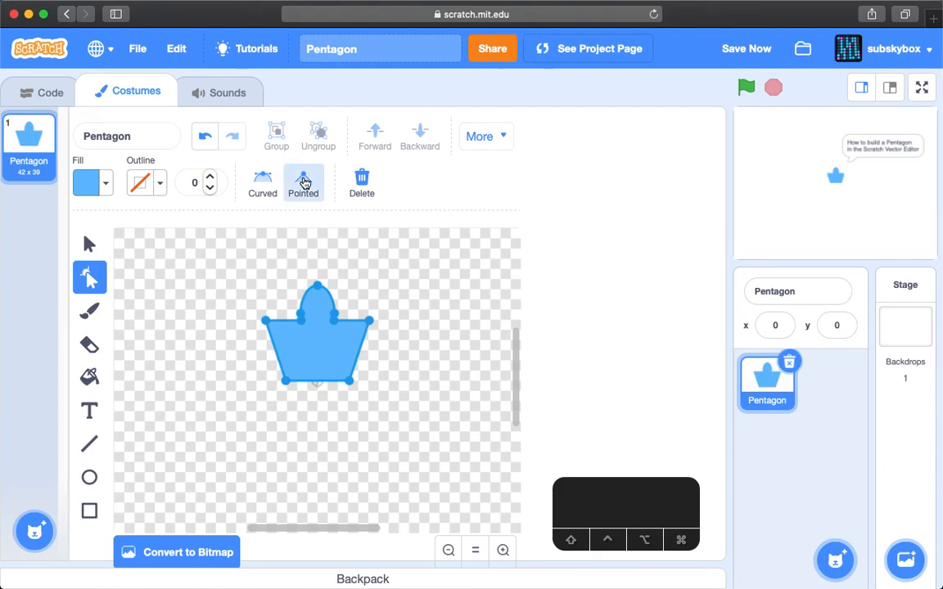
click(326, 260)
click(316, 343)
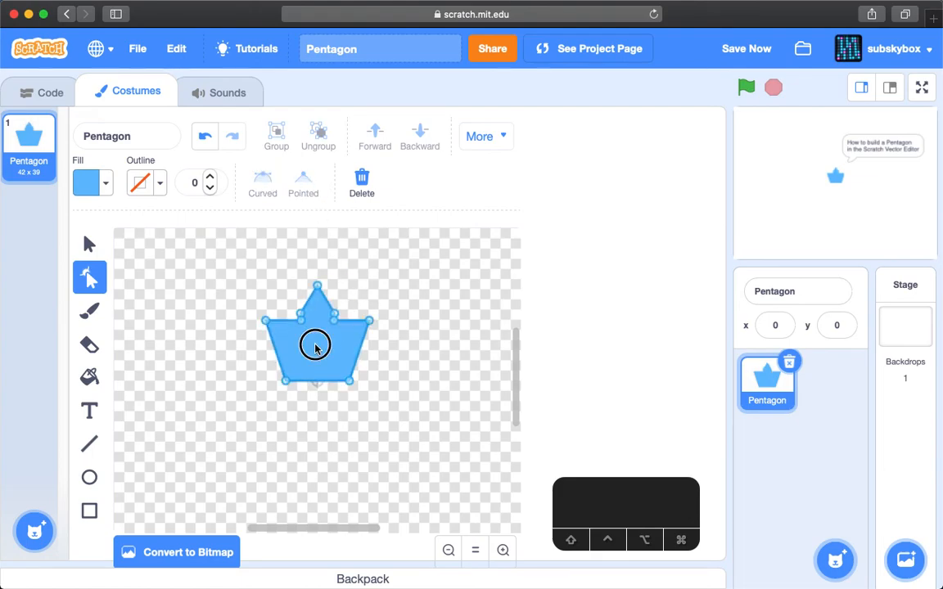
drag(349, 298, 294, 331)
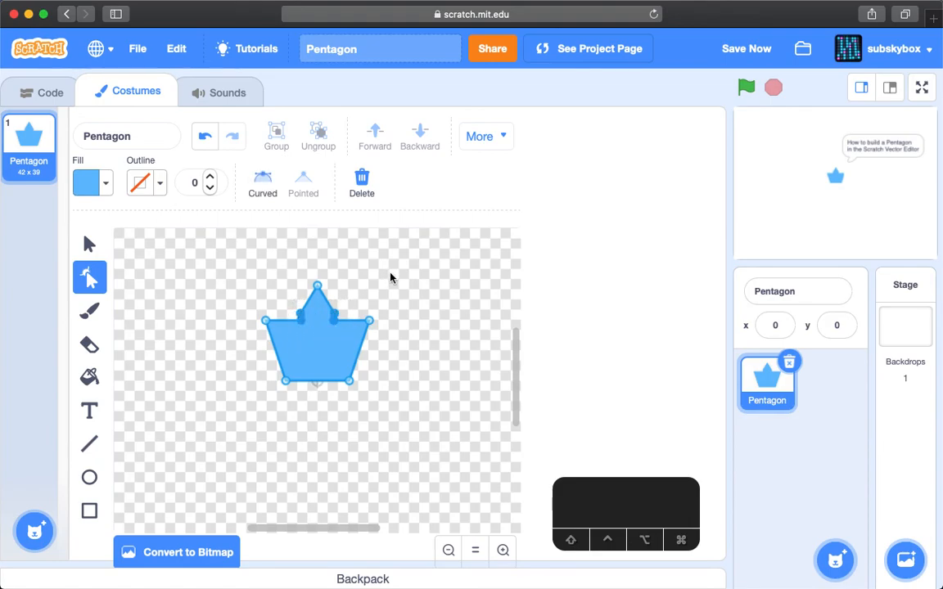
key(BackSpace)
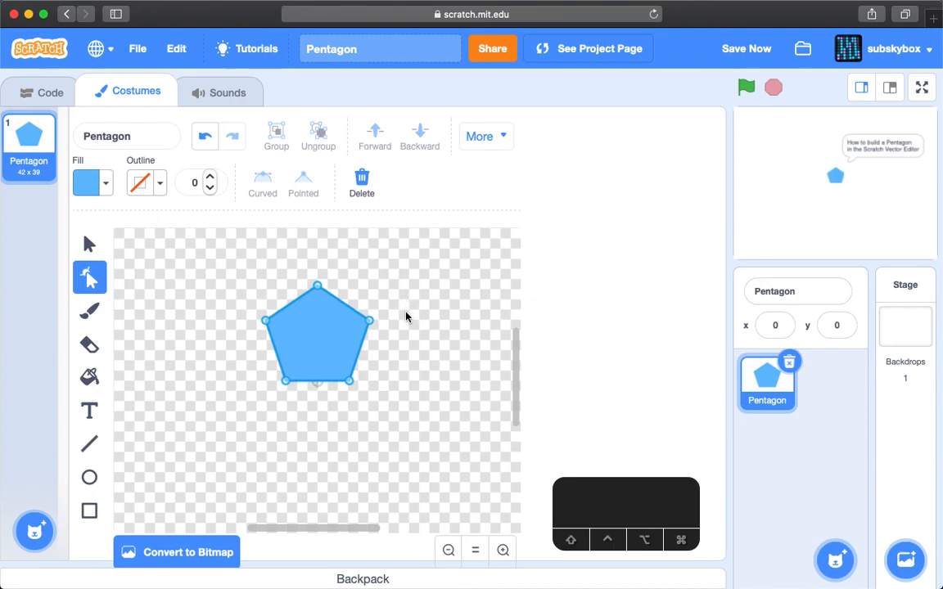
click(503, 550)
click(503, 550)
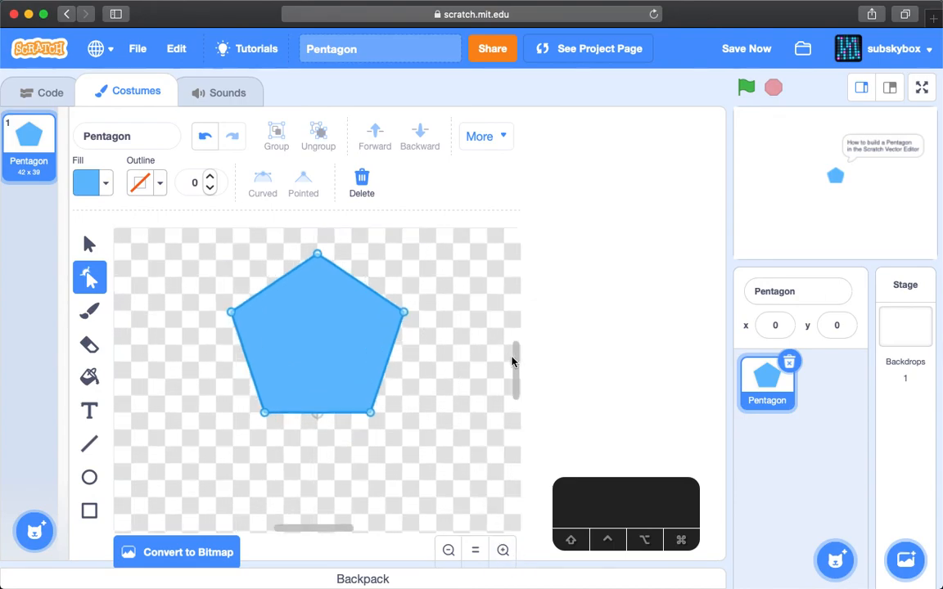
drag(516, 357, 516, 349)
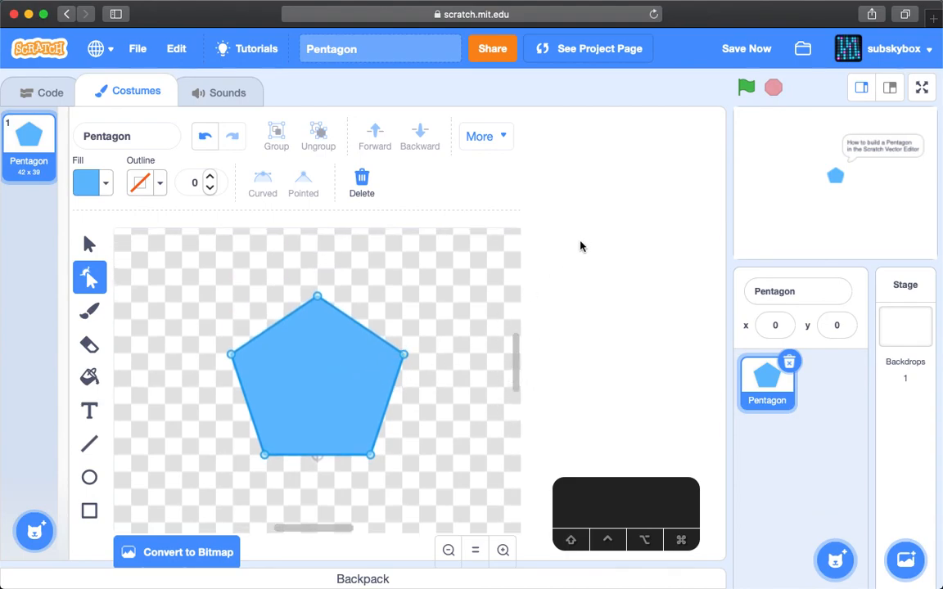
mouse_move(690, 7)
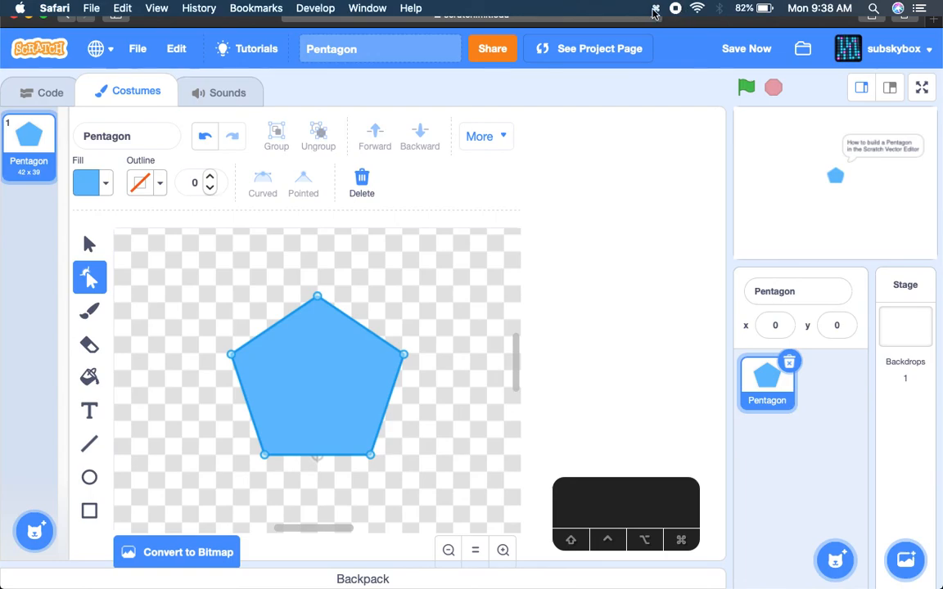
click(655, 8)
click(686, 68)
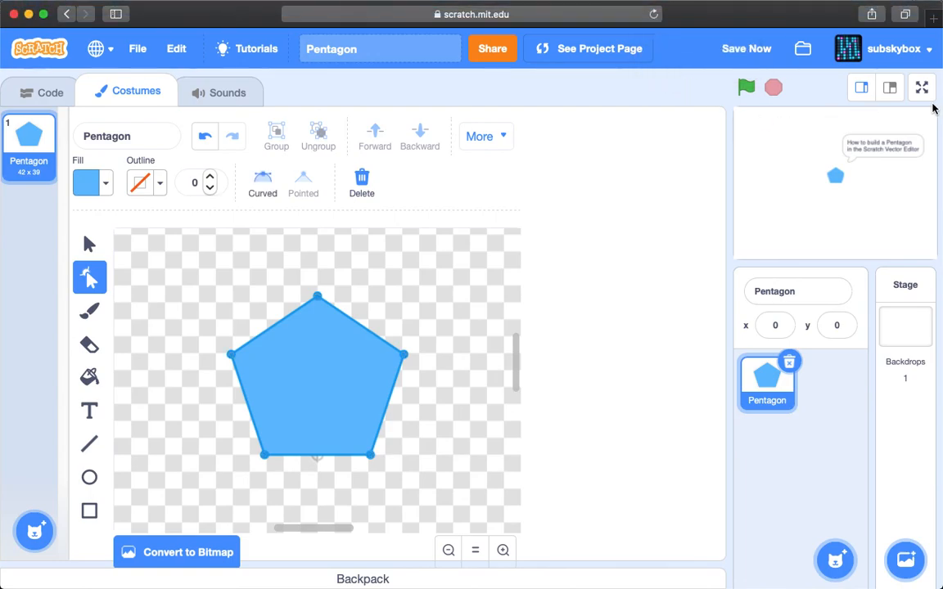